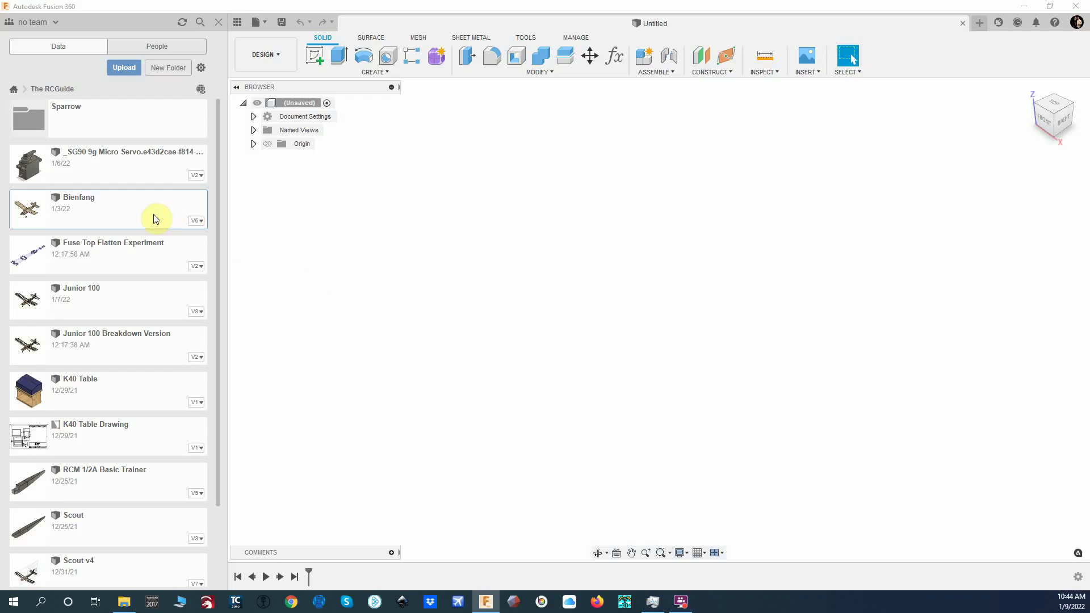
Step: Open the Bienfang v5 airplane design from the project's Data Panel
{"action": "left_click", "coordinate": [151, 215]}
{"action": "double_click", "coordinate": [68, 212]}
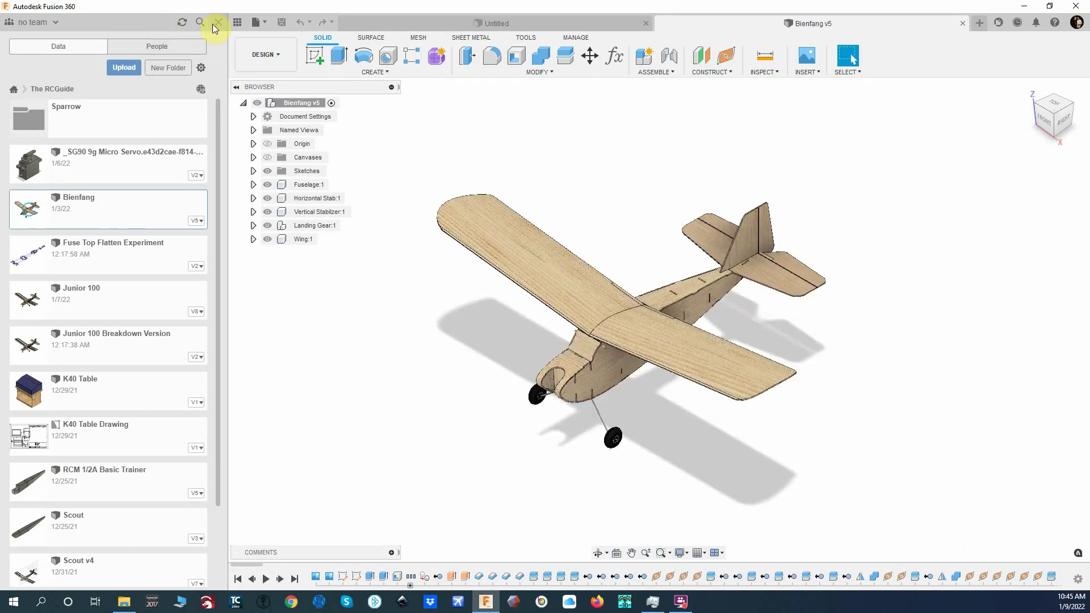
Step: Close the Data Panel and start a new empty Untitled design
{"action": "left_click", "coordinate": [278, 366]}
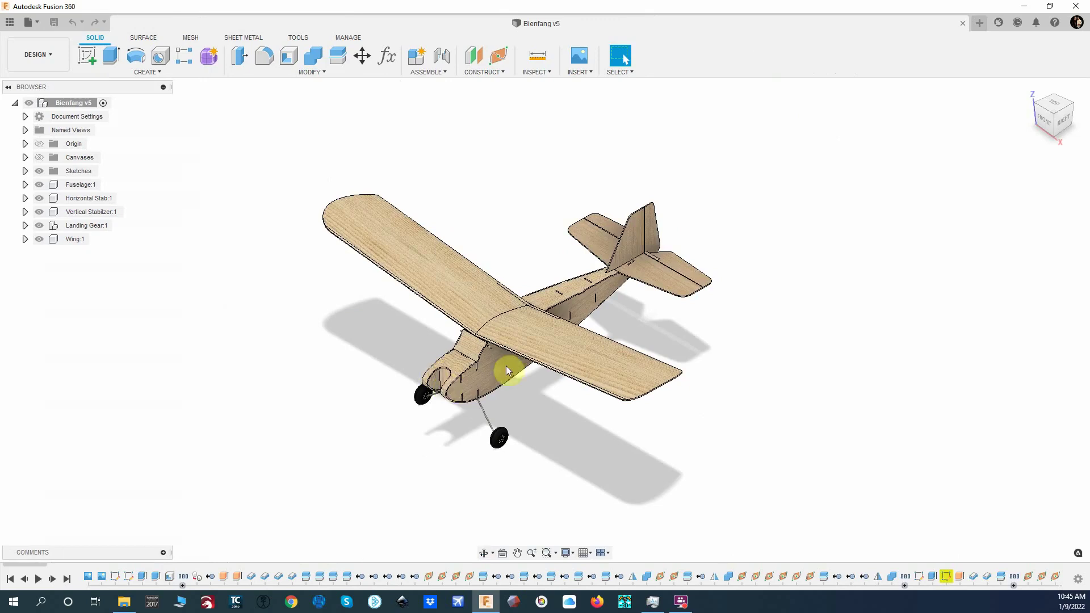
{"action": "scroll", "coordinate": [443, 387], "scroll_direction": "up", "scroll_amount": 5}
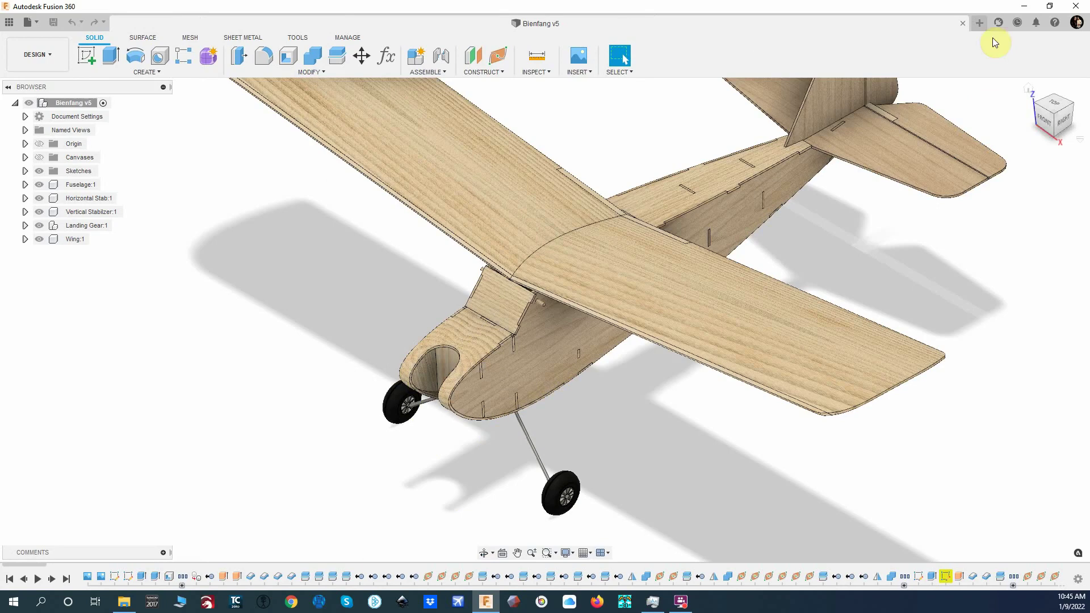
{"action": "left_click", "coordinate": [975, 23]}
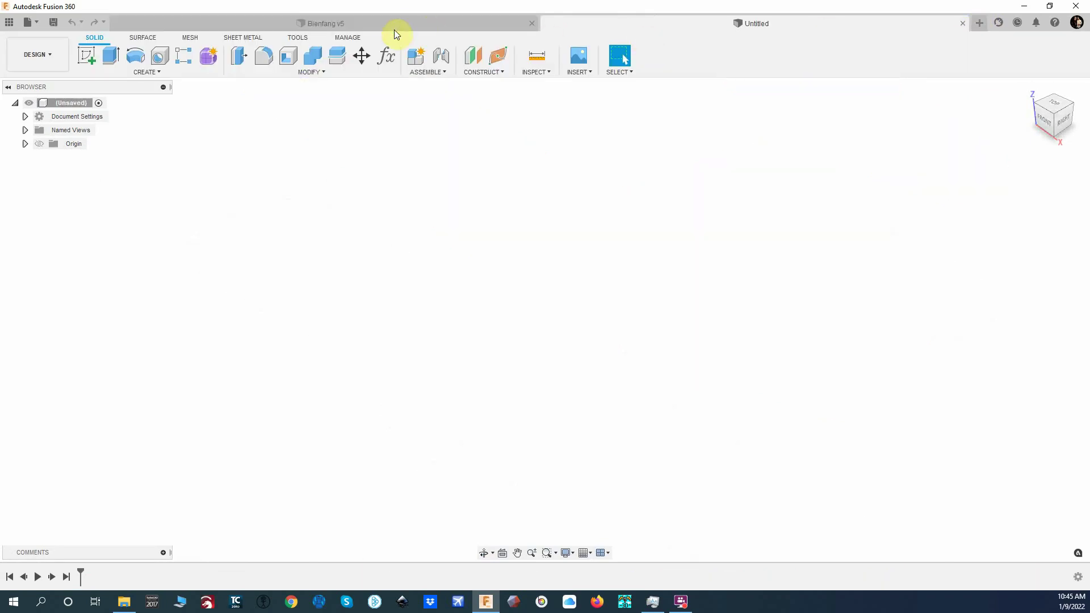
Step: Back in Bienfang v5, start a Surface Offset from the Surface tab's Create menu
{"action": "left_click", "coordinate": [390, 23]}
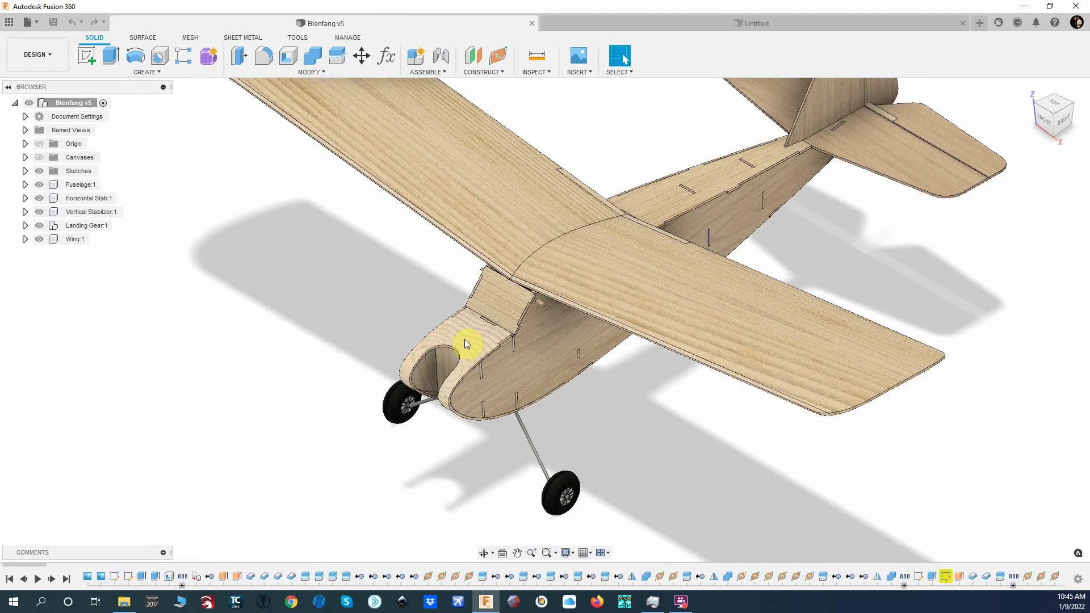
{"action": "left_click", "coordinate": [144, 70]}
{"action": "left_click", "coordinate": [149, 39]}
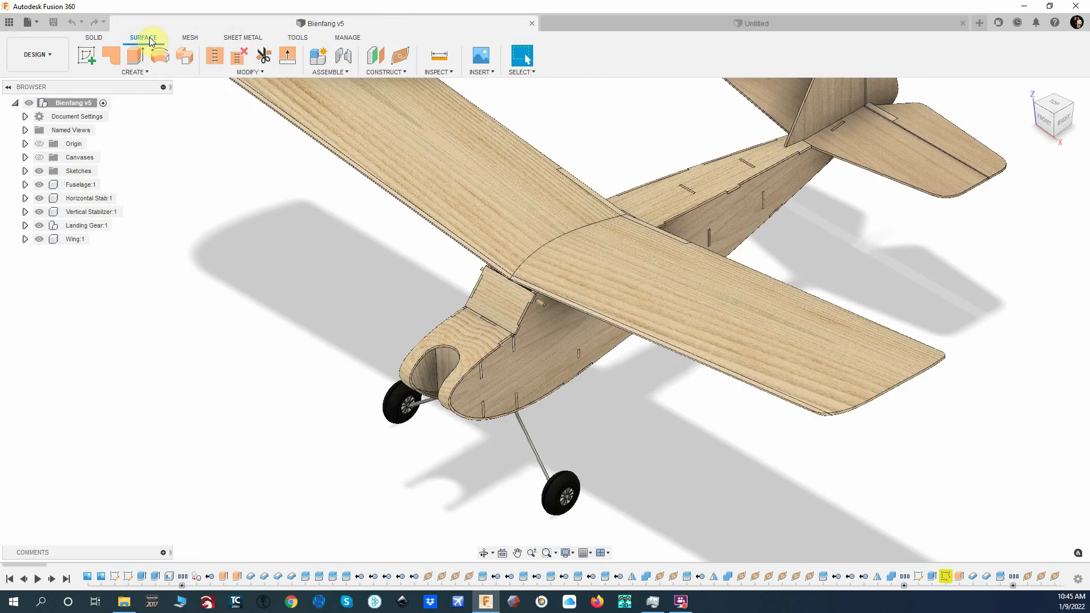
{"action": "left_click", "coordinate": [139, 71]}
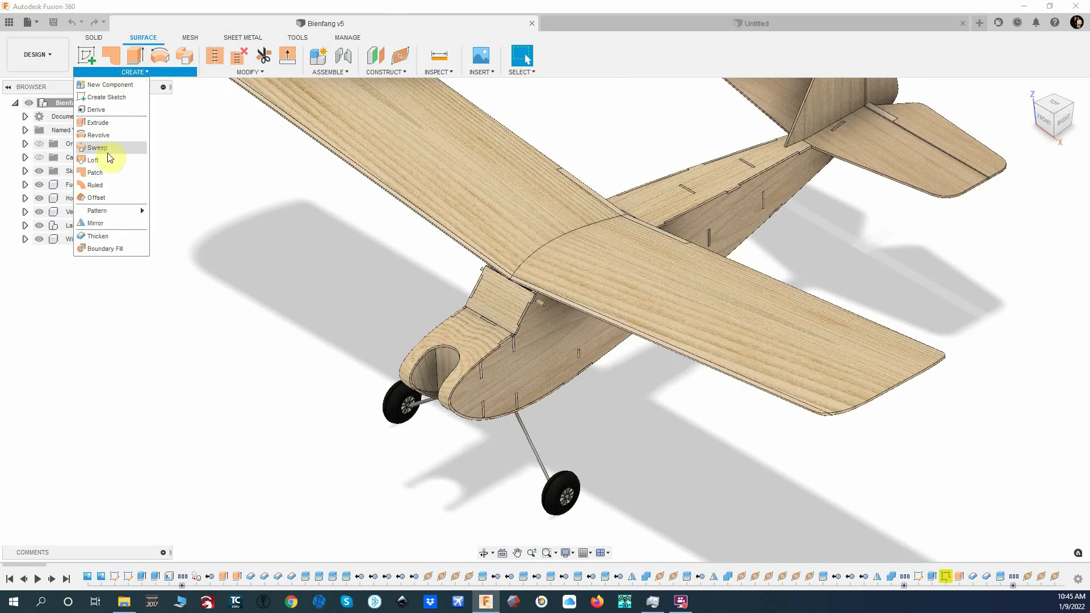
{"action": "left_click", "coordinate": [97, 200]}
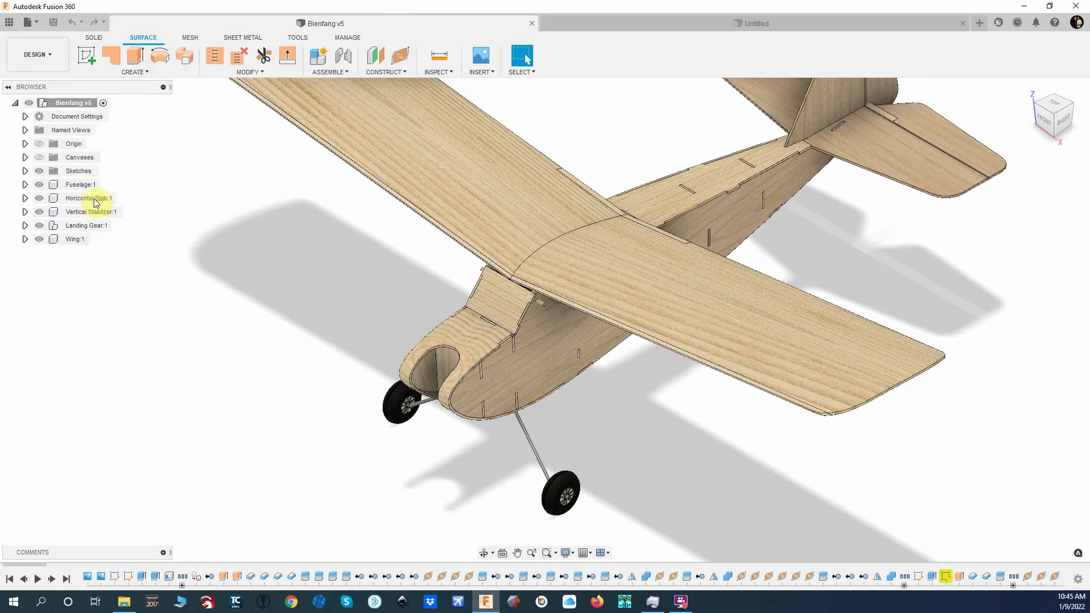
Step: Hide the horizontal and vertical stabilizers, landing gear and wing
{"action": "left_click", "coordinate": [25, 186]}
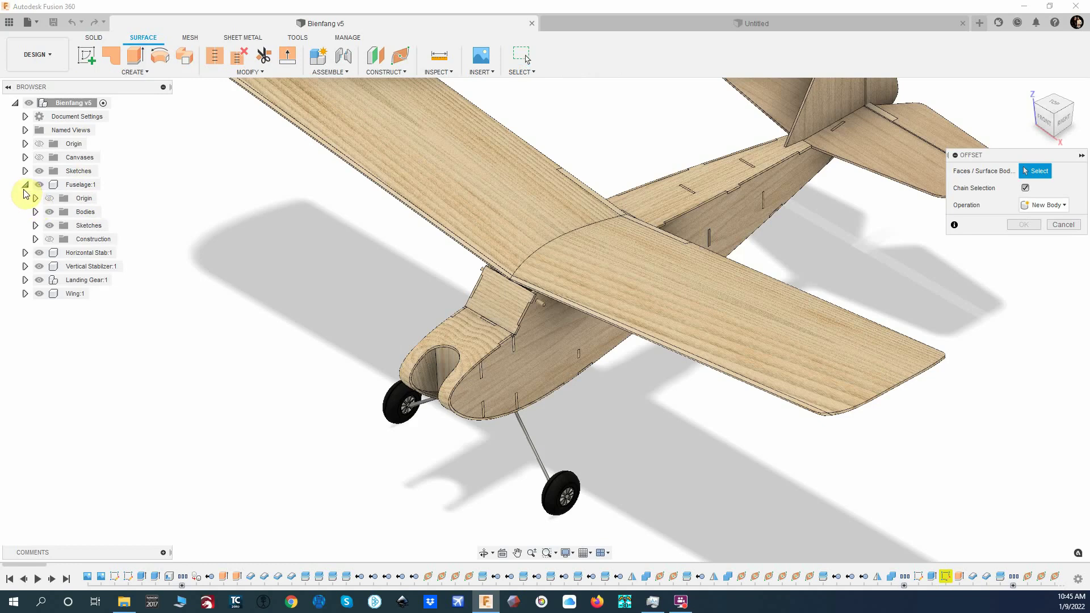
{"action": "left_click", "coordinate": [39, 252]}
{"action": "left_click", "coordinate": [40, 266]}
{"action": "left_click", "coordinate": [39, 280]}
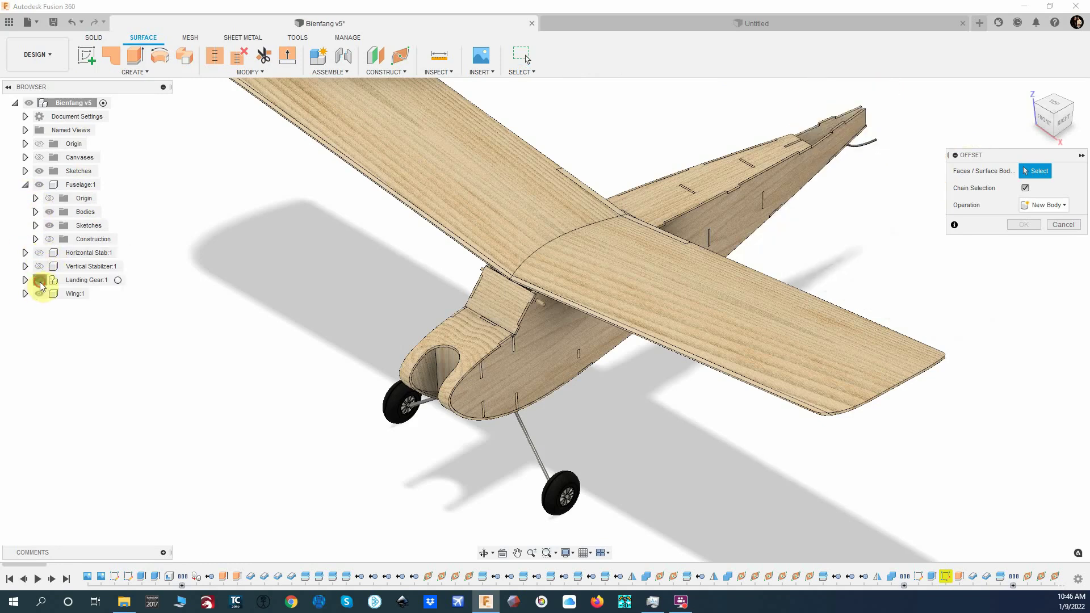
{"action": "left_click", "coordinate": [39, 294]}
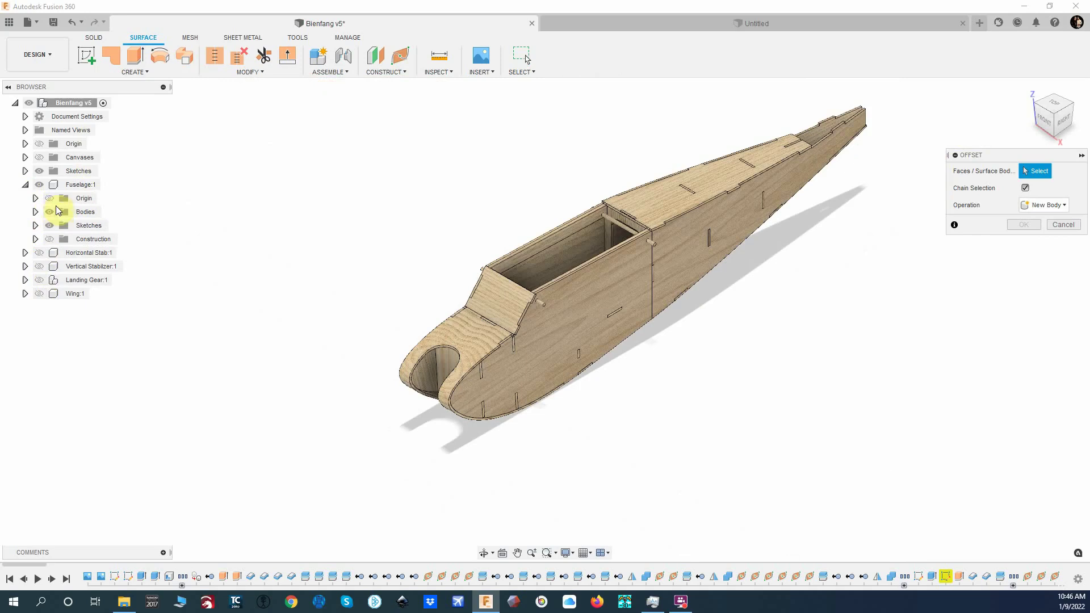
Step: Hide the fuselage Formers and Doublers body groups
{"action": "left_click", "coordinate": [36, 212]}
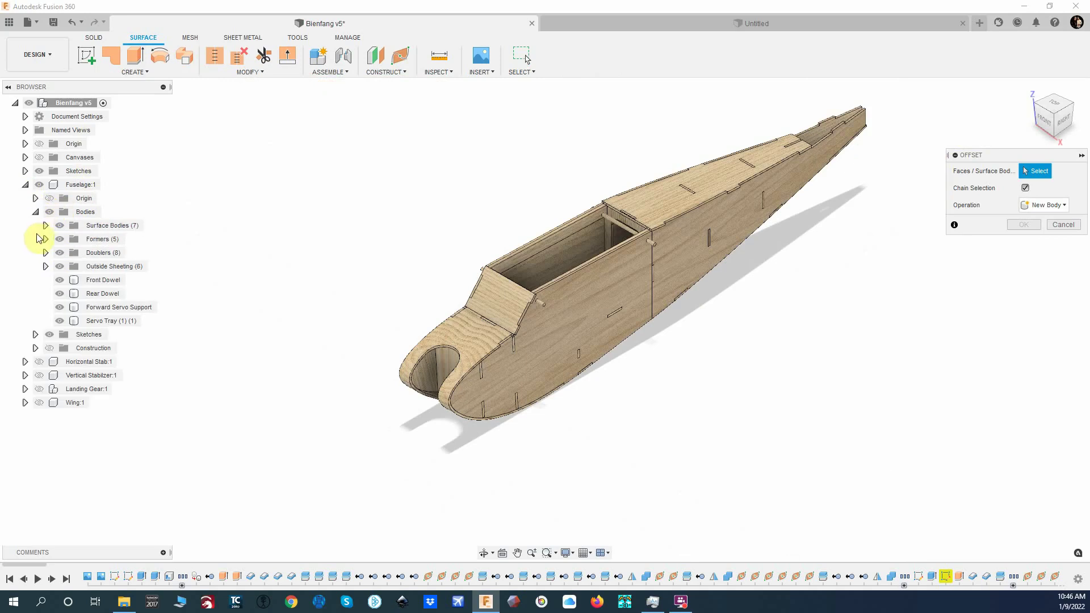
{"action": "left_click", "coordinate": [61, 241]}
{"action": "left_click", "coordinate": [60, 240]}
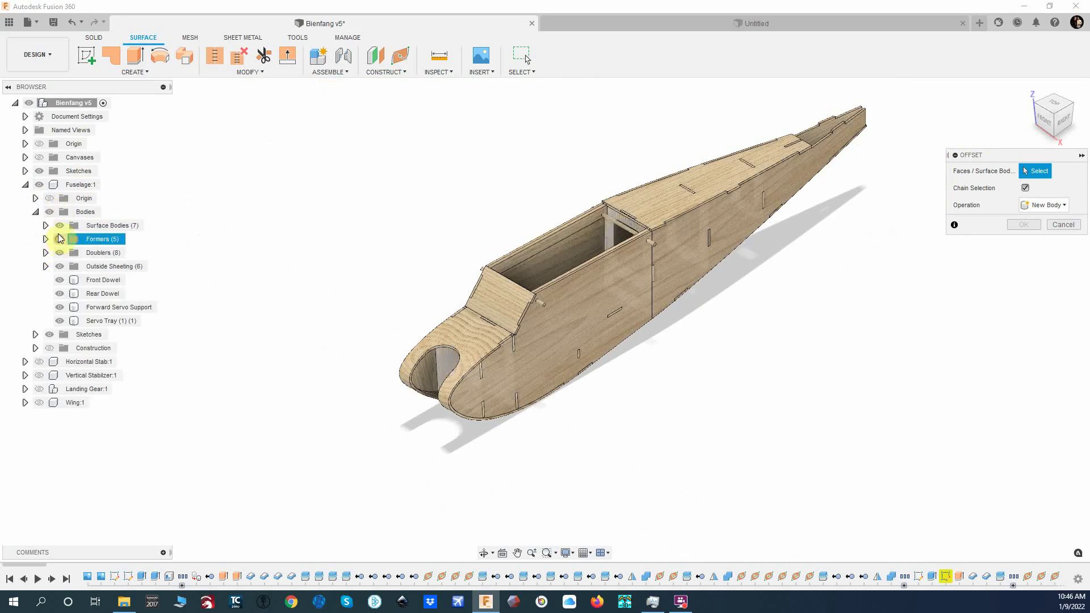
{"action": "left_click", "coordinate": [58, 268]}
{"action": "left_click", "coordinate": [61, 252]}
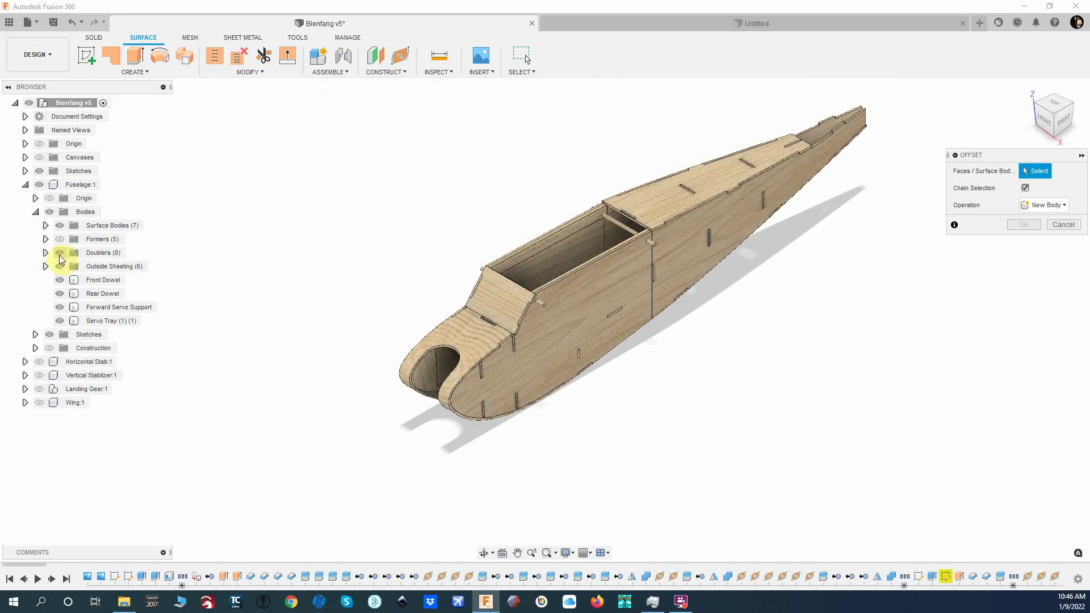
{"action": "left_click", "coordinate": [61, 225]}
{"action": "left_click", "coordinate": [60, 252]}
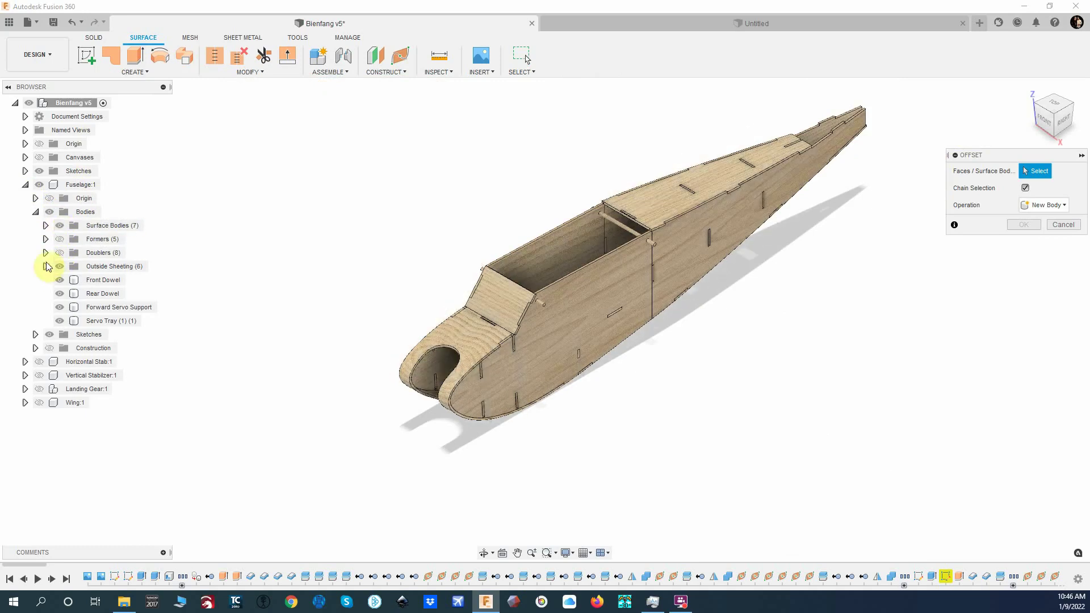
Step: Hide the dowels, forward servo support and all sheeting panels except Bottom Front
{"action": "left_click", "coordinate": [45, 266]}
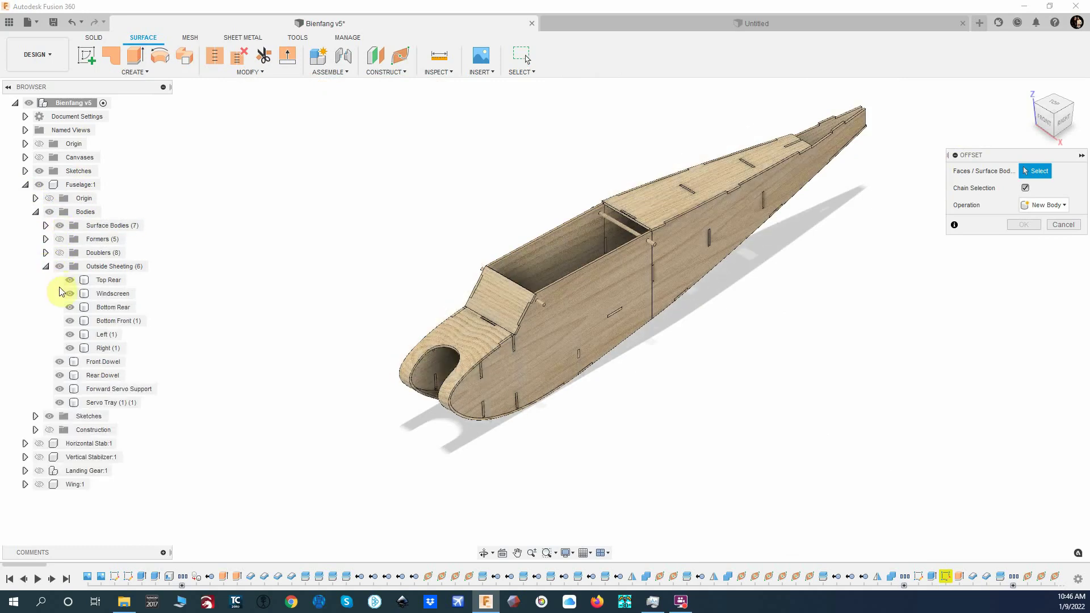
{"action": "left_click", "coordinate": [59, 362]}
{"action": "left_click", "coordinate": [59, 375]}
{"action": "left_click", "coordinate": [58, 389]}
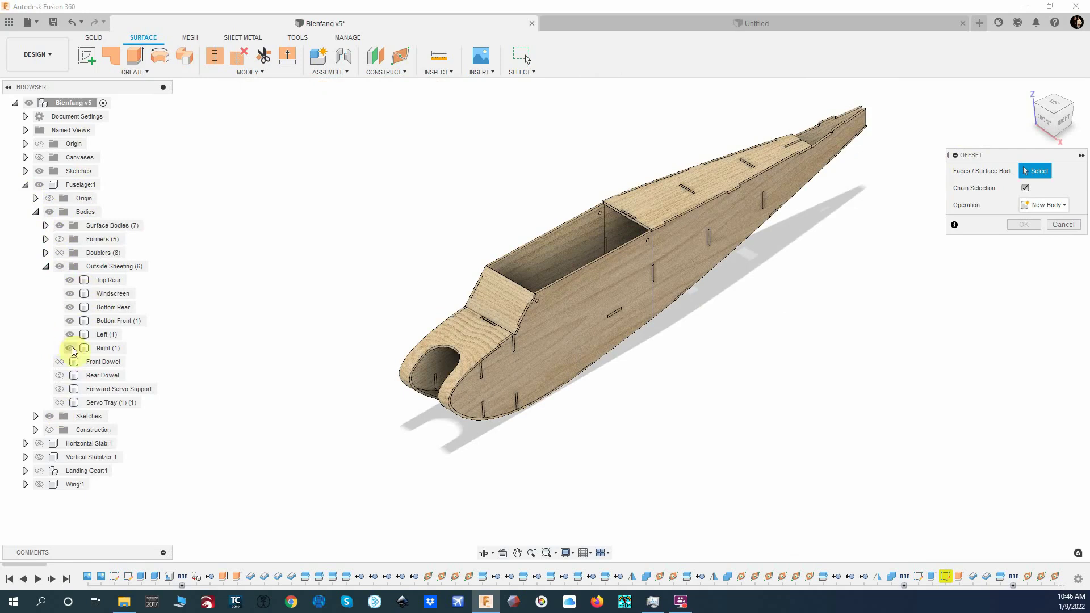
{"action": "left_click", "coordinate": [71, 280]}
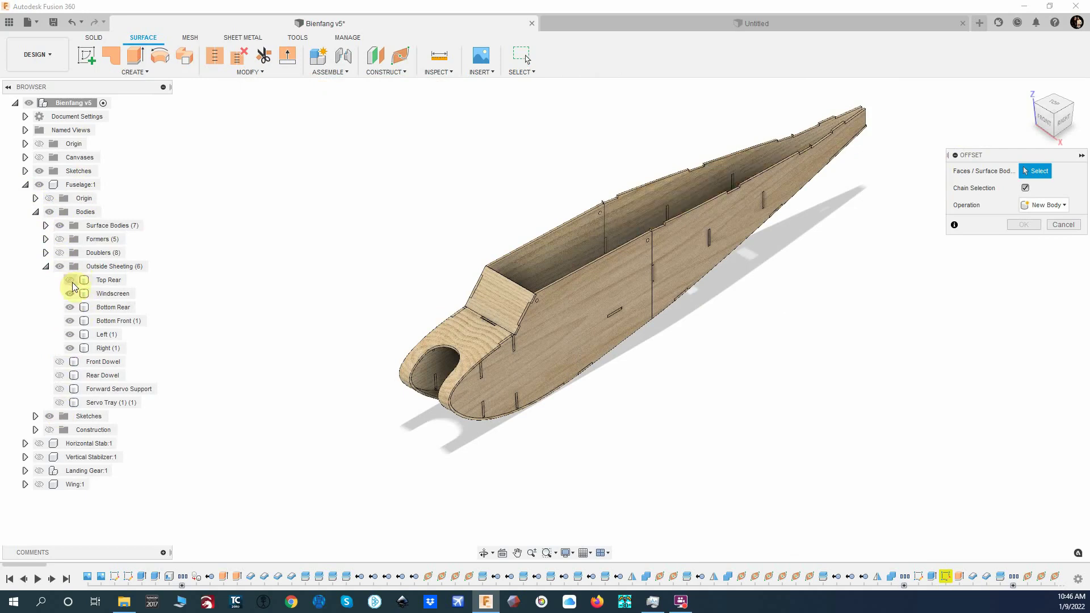
{"action": "left_click", "coordinate": [71, 281]}
{"action": "left_click", "coordinate": [70, 280]}
{"action": "left_click", "coordinate": [71, 295]}
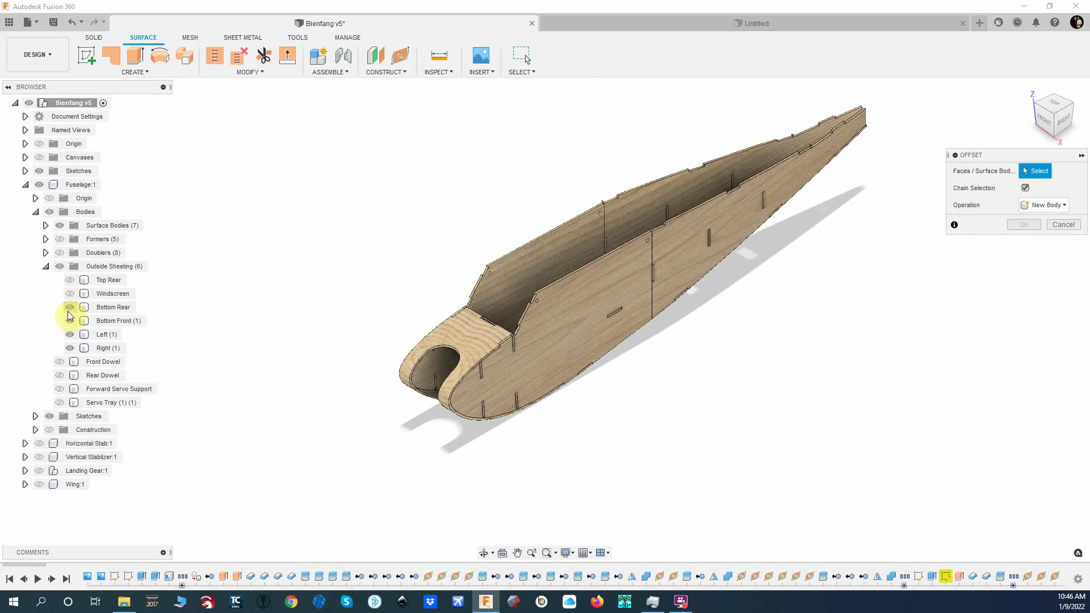
{"action": "left_click", "coordinate": [69, 309]}
{"action": "left_click", "coordinate": [70, 335]}
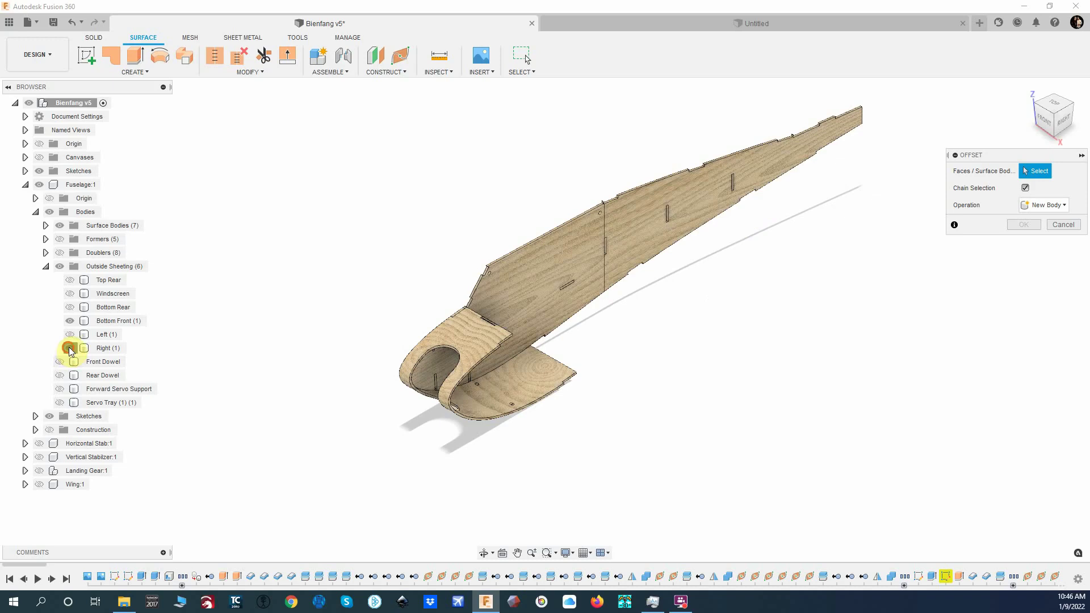
{"action": "left_click", "coordinate": [70, 348]}
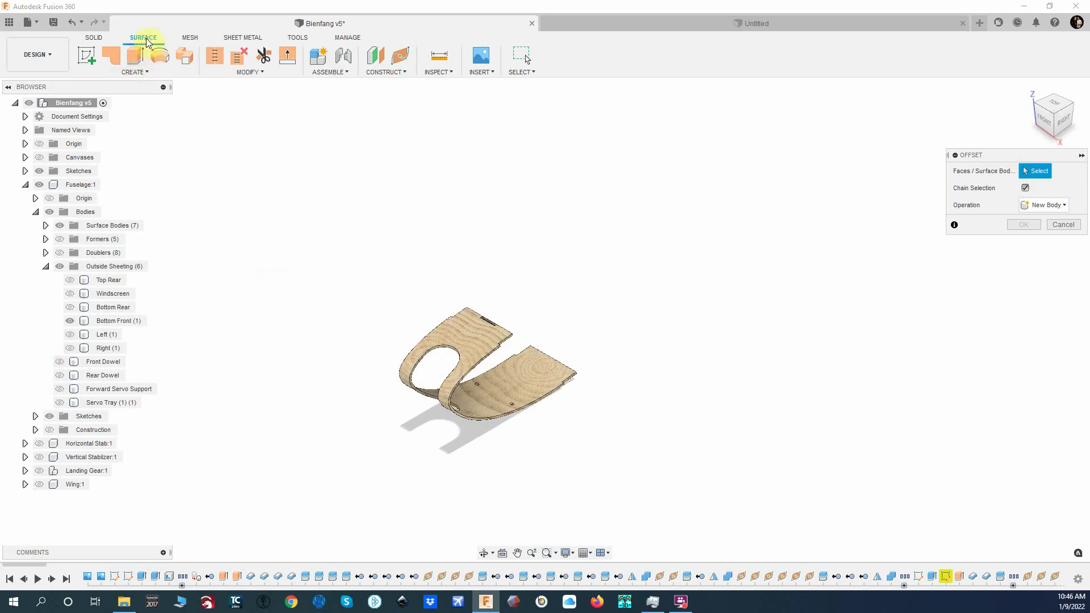
Step: Offset the Bottom Front sheeting face by 0.00 in as a new body
{"action": "left_click", "coordinate": [138, 75]}
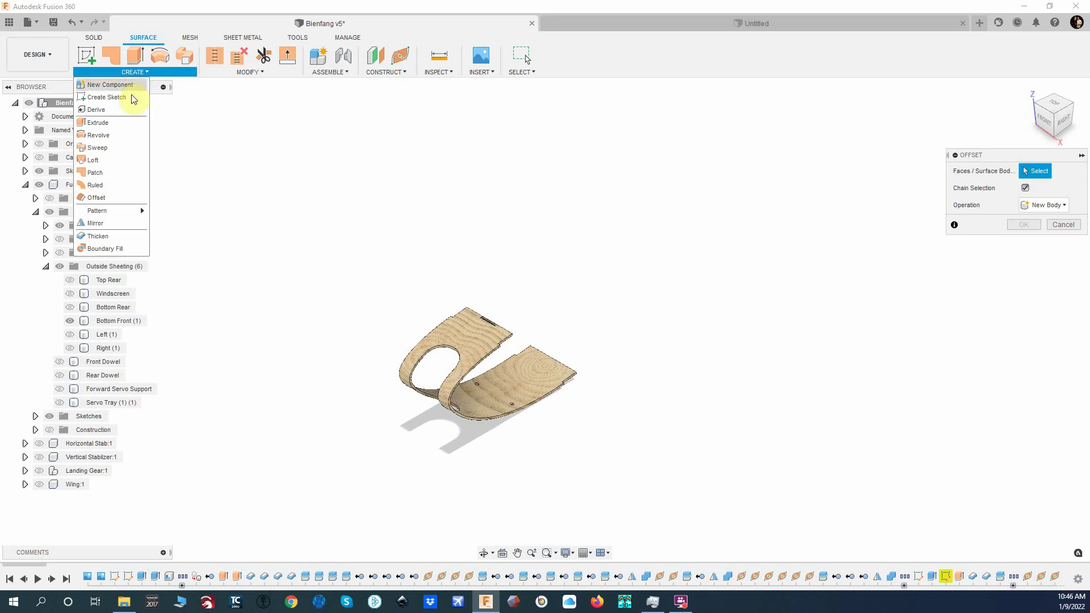
{"action": "left_click", "coordinate": [97, 198]}
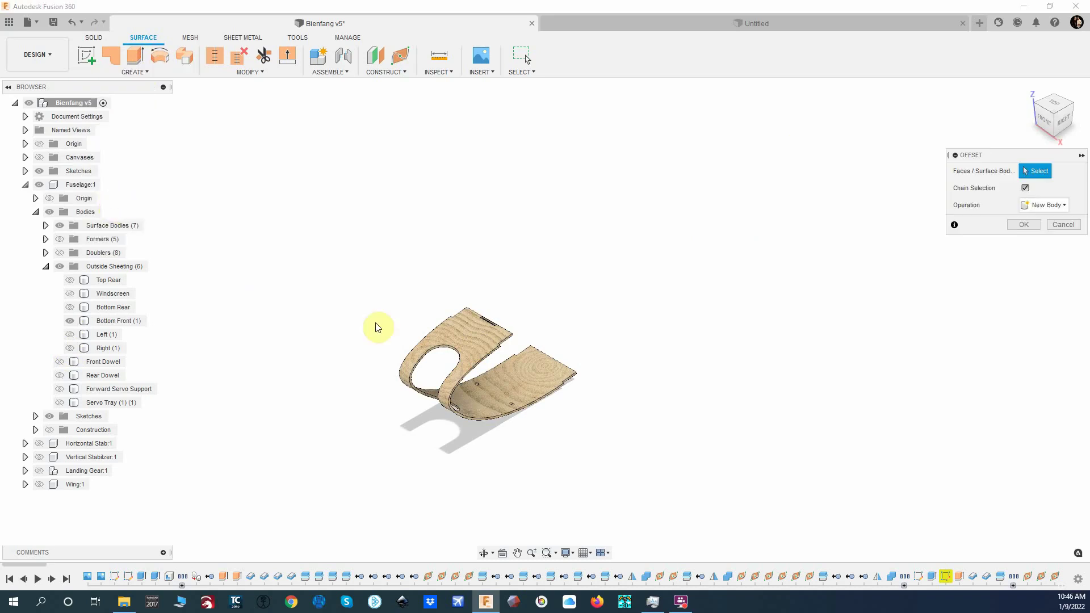
{"action": "left_click", "coordinate": [477, 345]}
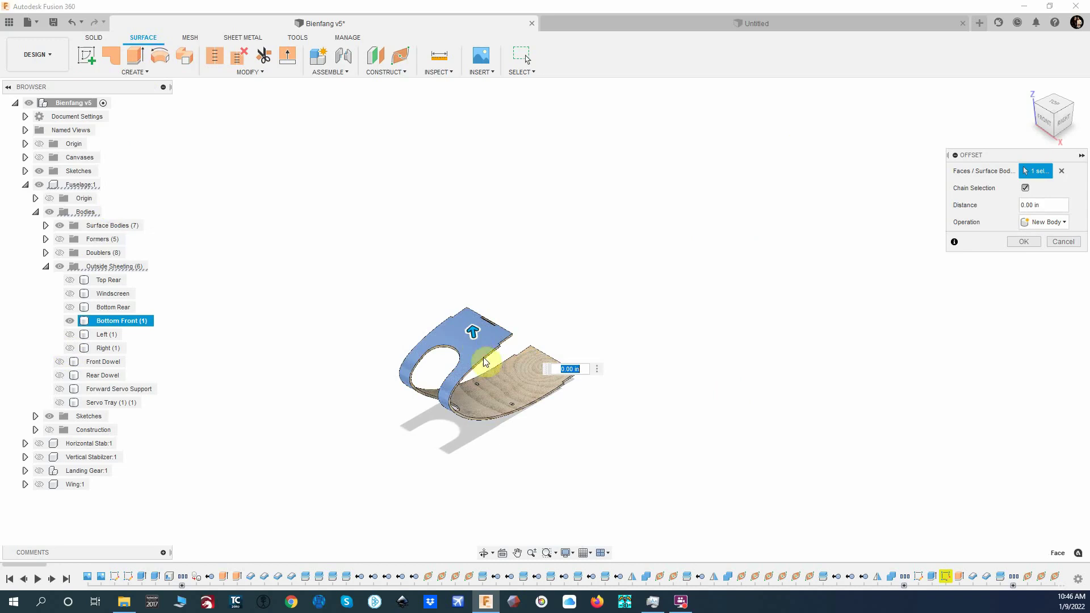
{"action": "left_click", "coordinate": [1023, 242]}
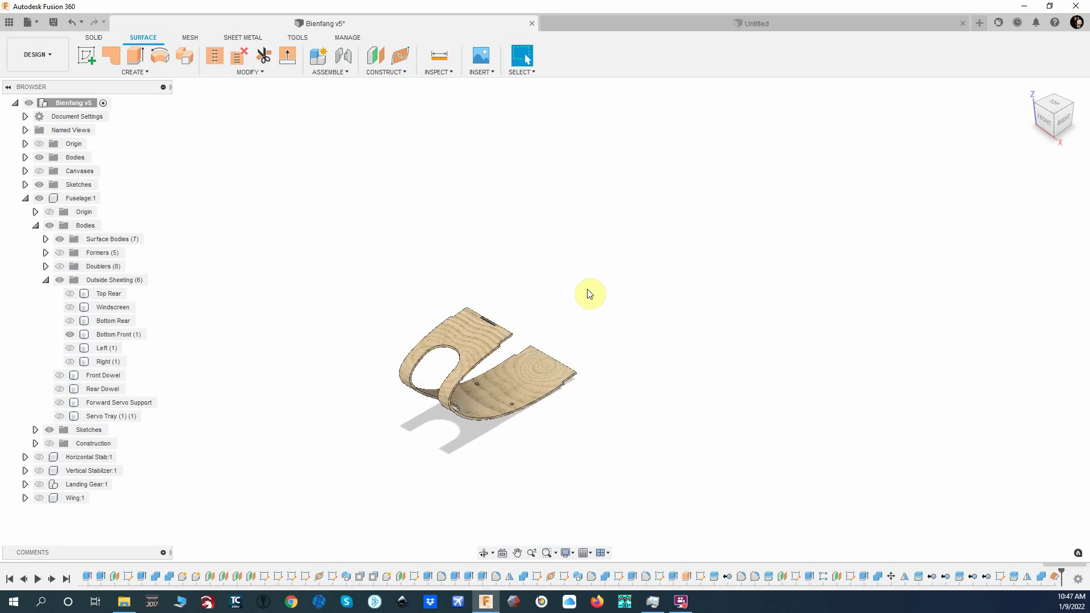
Step: Hide the original Bottom Front sheeting and convert Body3 into its own component
{"action": "left_click", "coordinate": [84, 335]}
{"action": "left_click", "coordinate": [69, 337]}
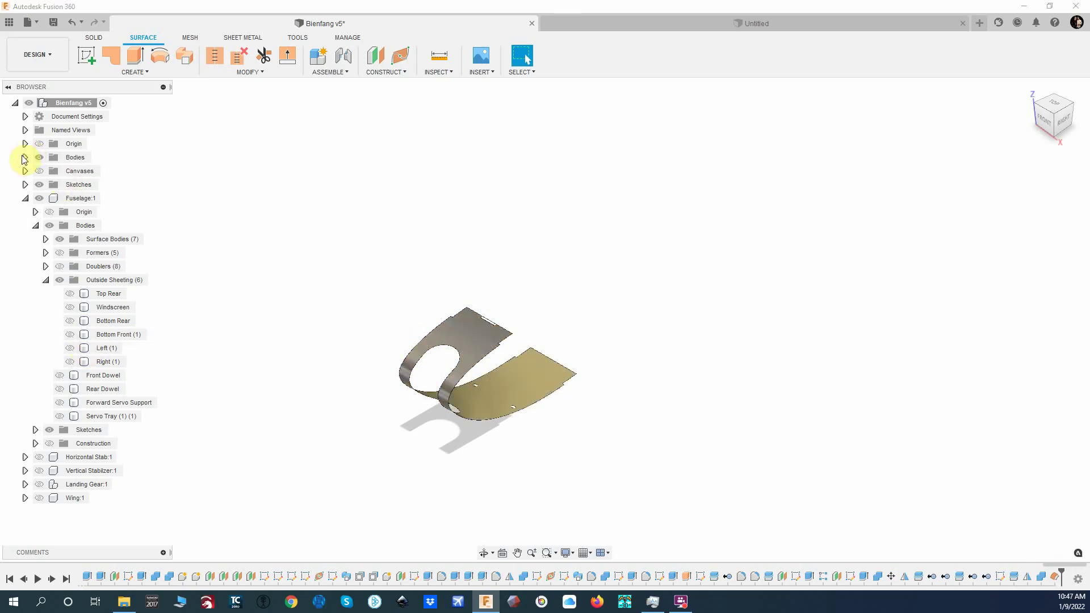
{"action": "left_click", "coordinate": [25, 157]}
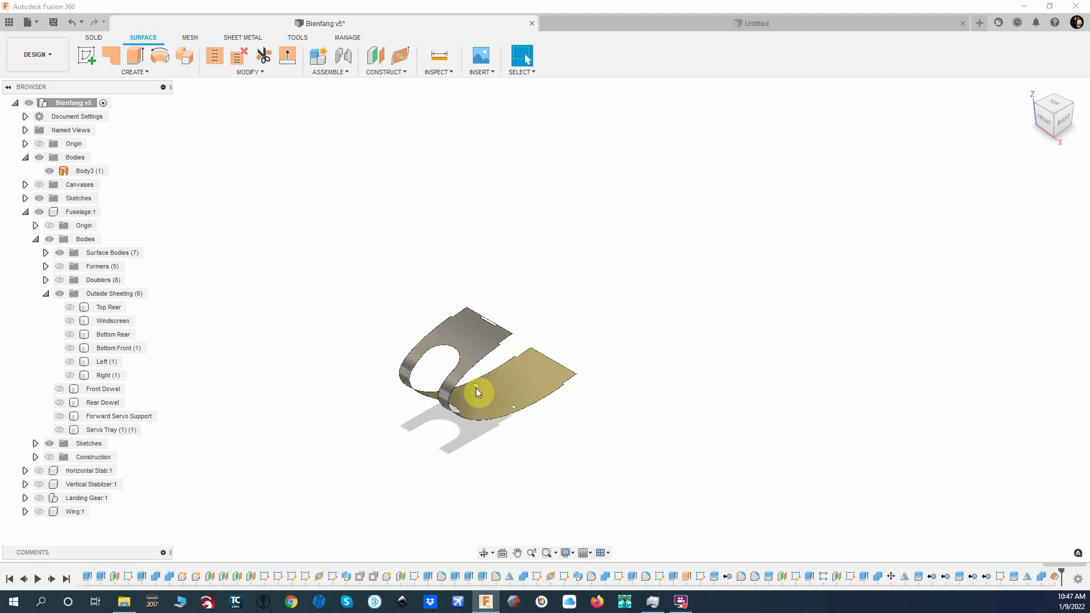
{"action": "left_click", "coordinate": [500, 387]}
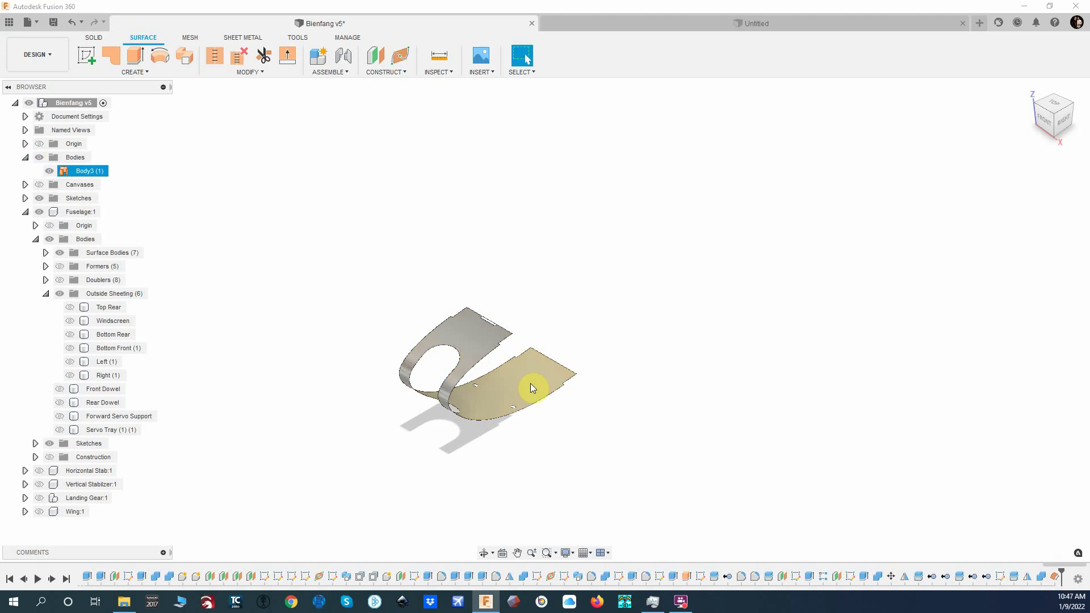
{"action": "key", "text": "Escape"}
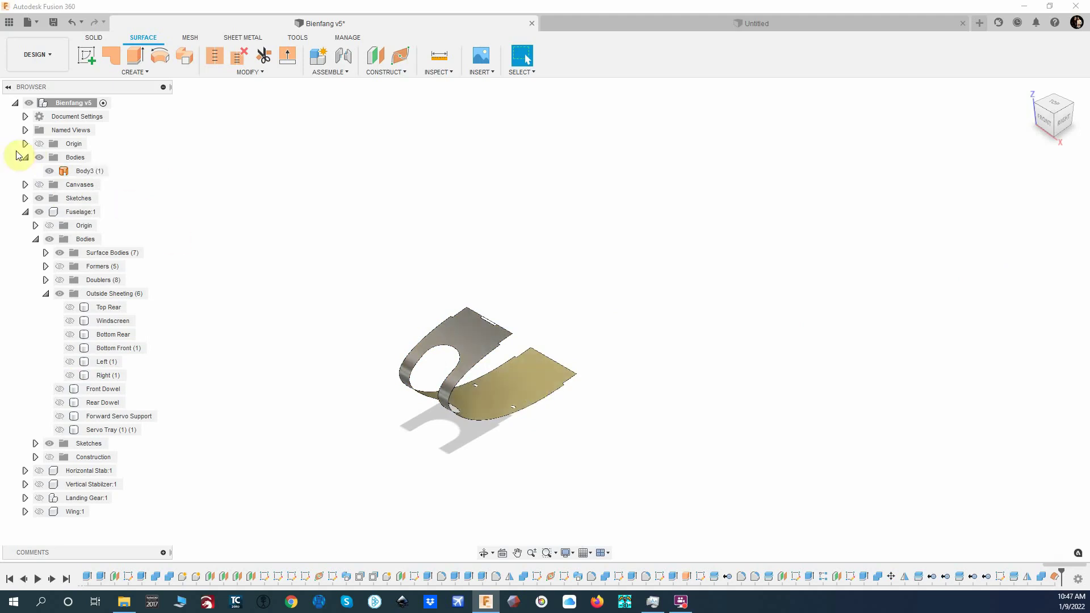
{"action": "right_click", "coordinate": [93, 173]}
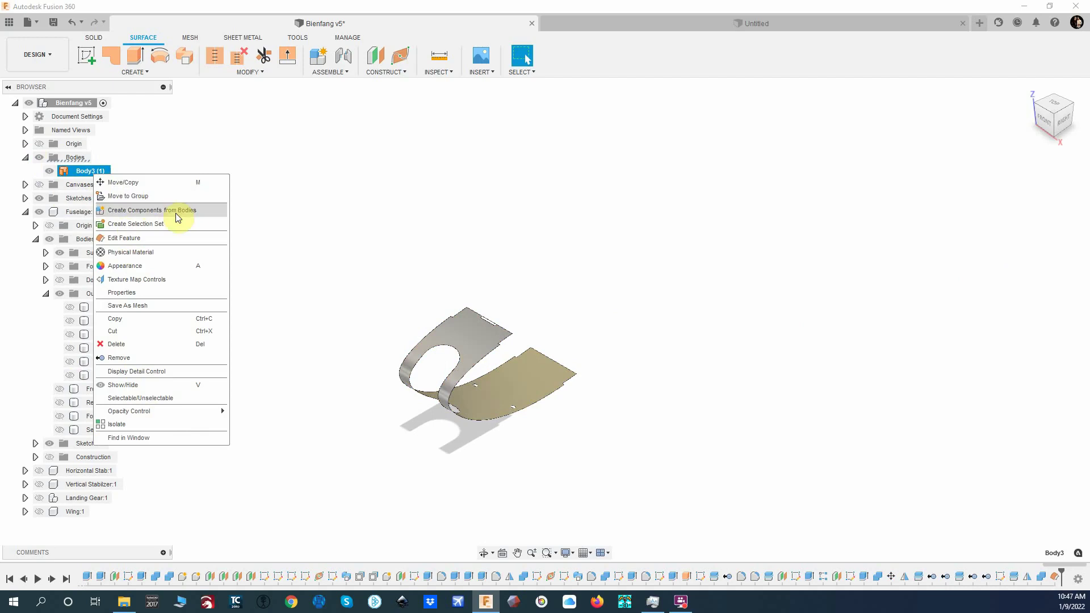
{"action": "left_click", "coordinate": [190, 211]}
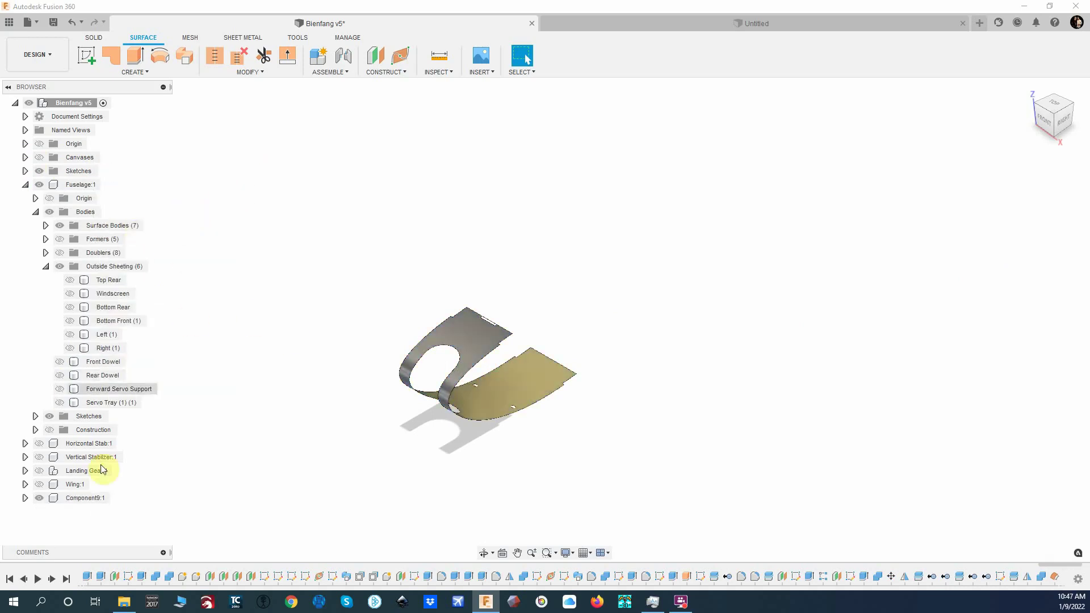
Step: Rename Component9 to 'unfold test' and copy it
{"action": "double_click", "coordinate": [83, 502]}
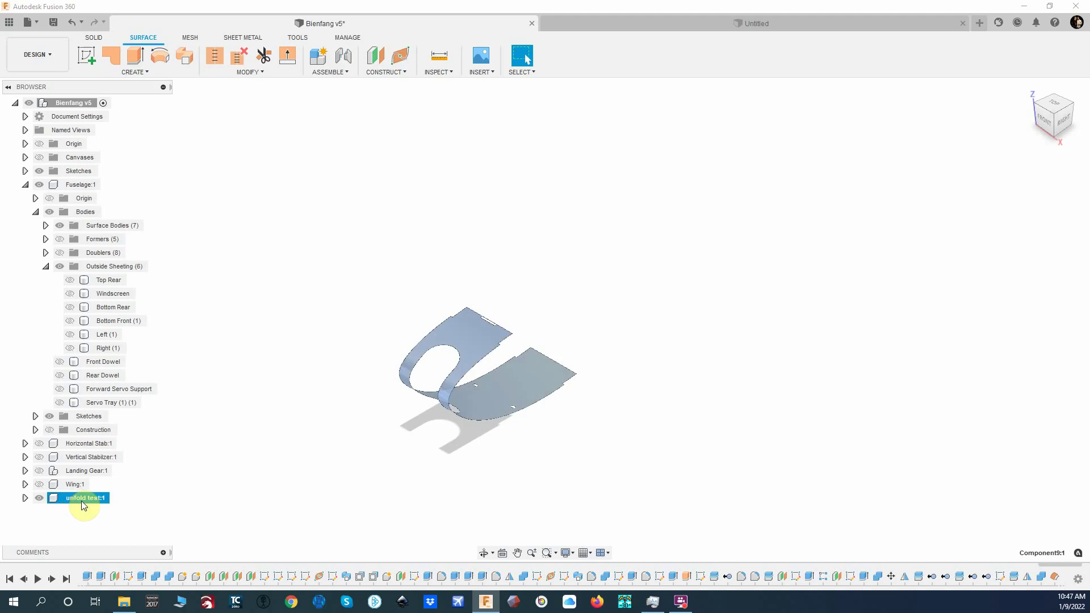
{"action": "left_click", "coordinate": [25, 499]}
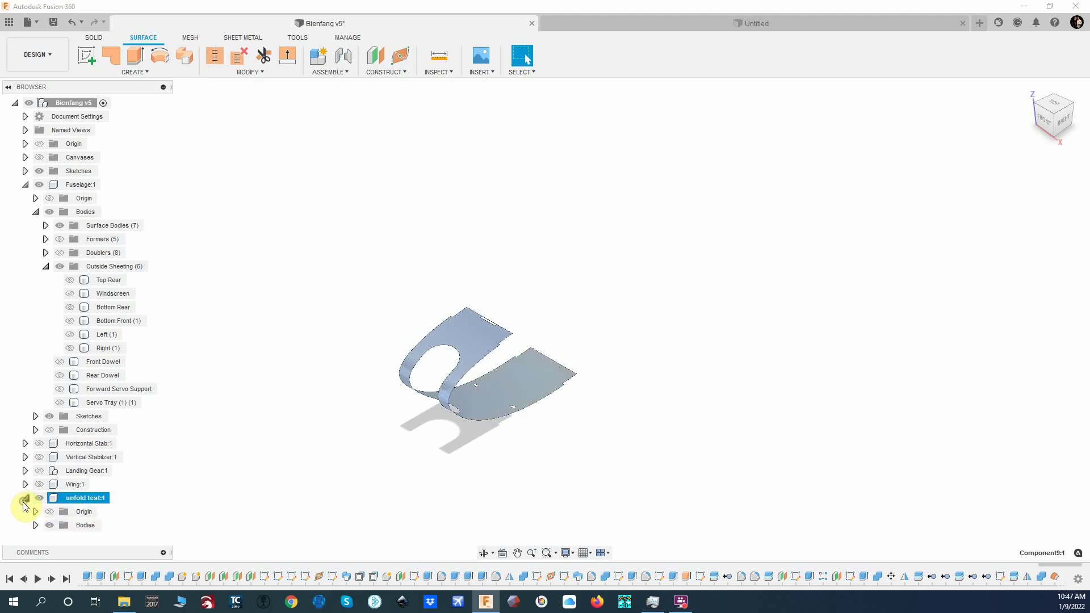
{"action": "right_click", "coordinate": [520, 393]}
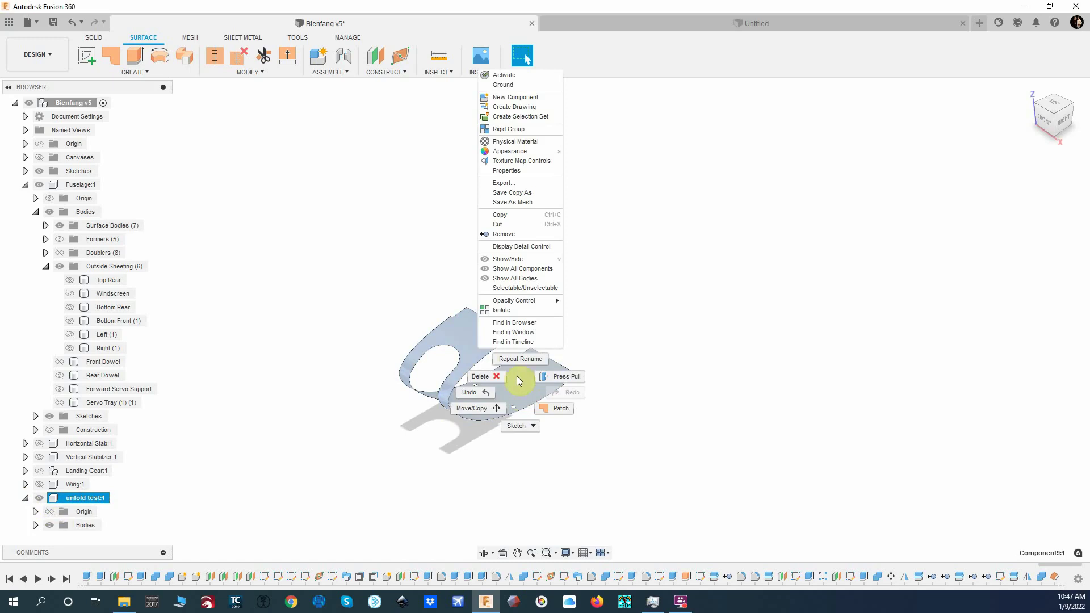
{"action": "left_click", "coordinate": [530, 215]}
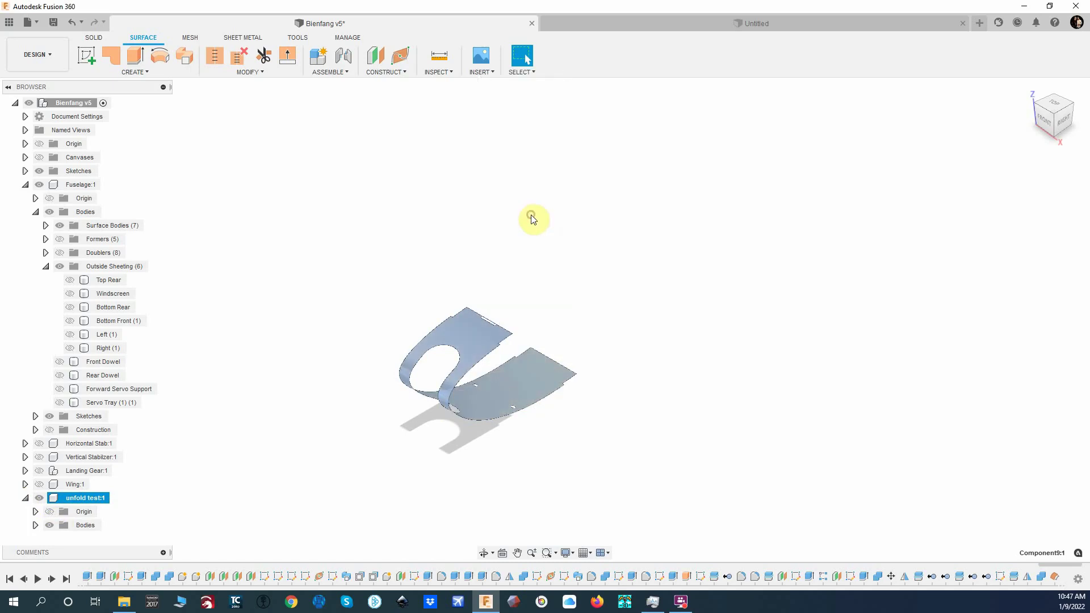
Step: Paste the unfold test component as new into the Untitled design and accept its placement
{"action": "left_click", "coordinate": [608, 20]}
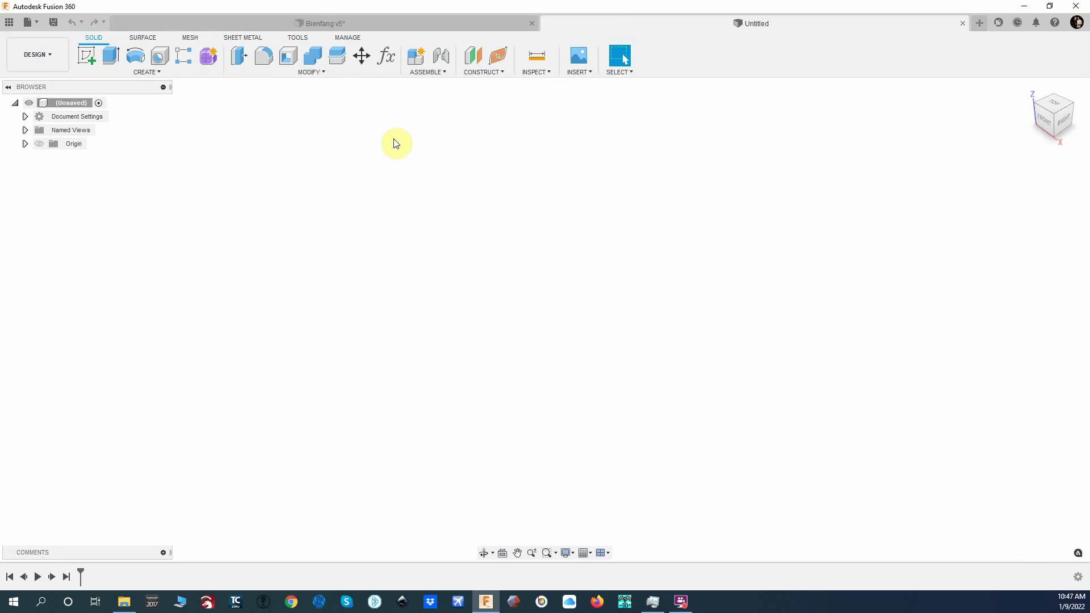
{"action": "right_click", "coordinate": [344, 280]}
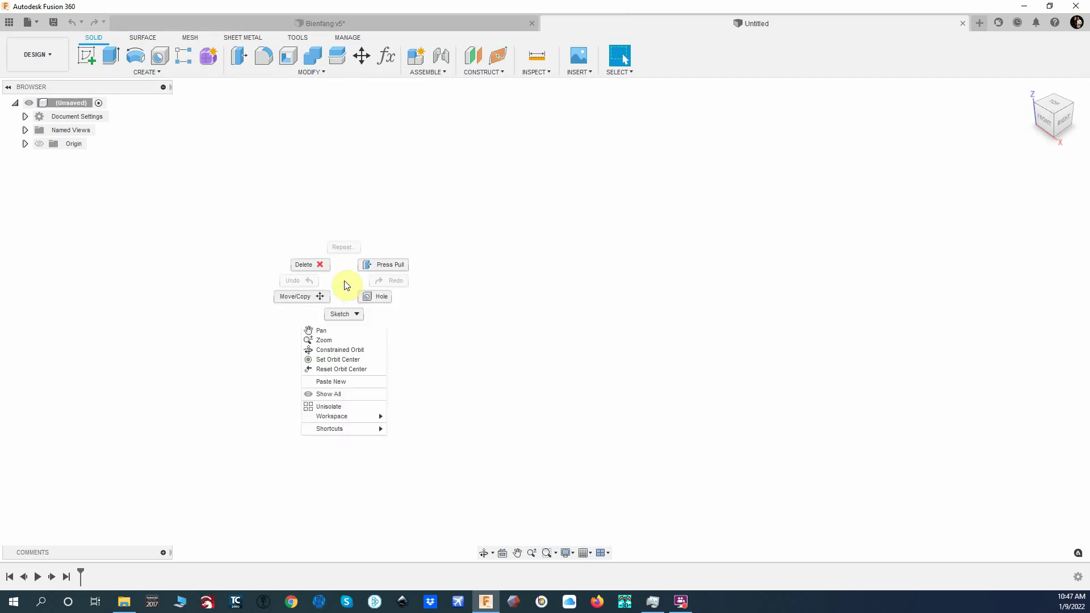
{"action": "left_click", "coordinate": [341, 386]}
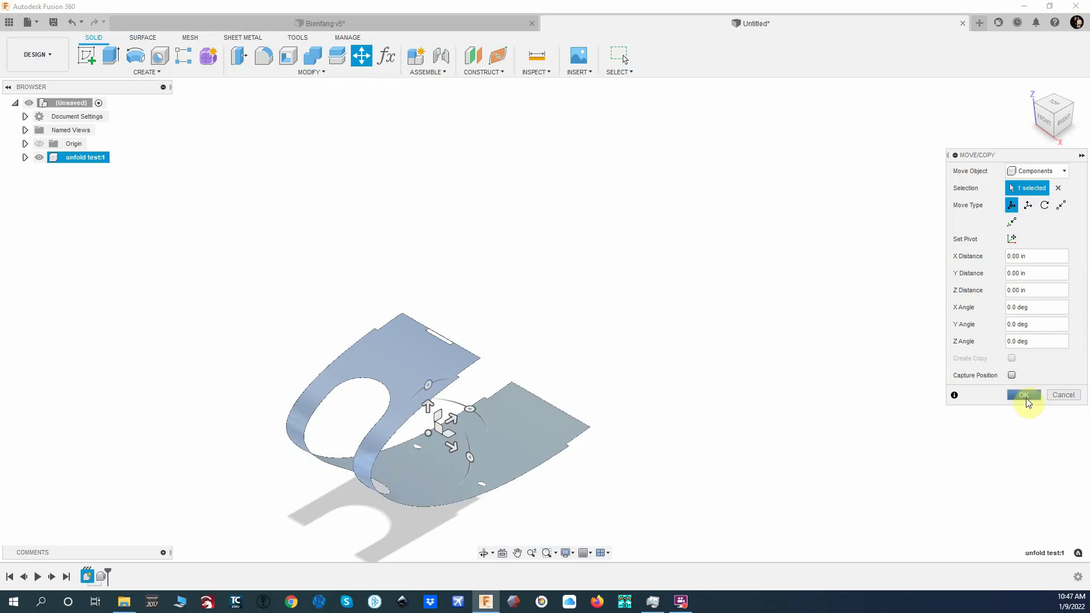
{"action": "left_click", "coordinate": [1025, 395]}
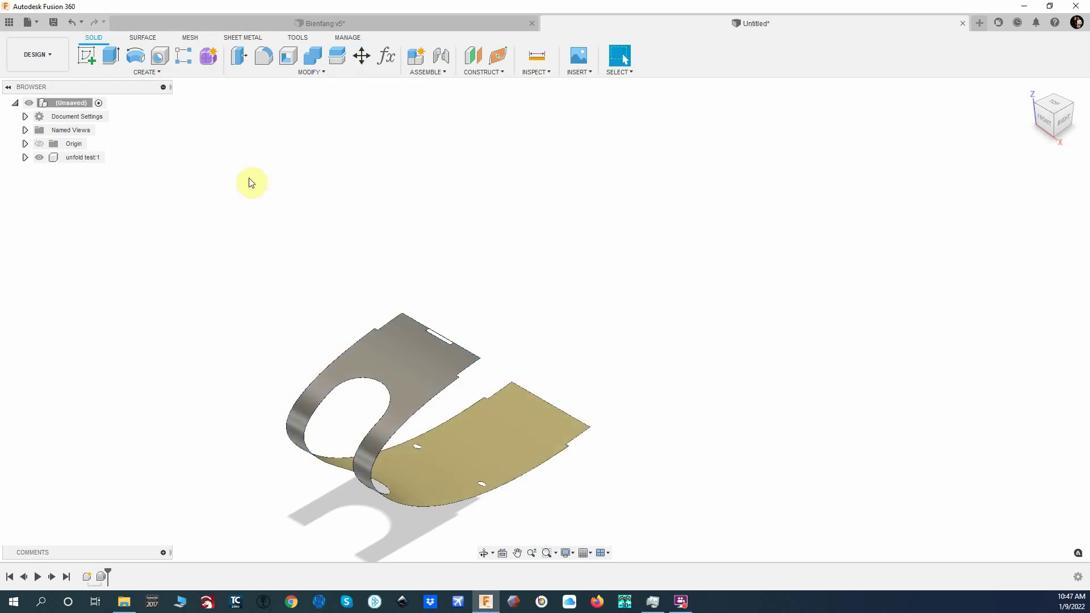
Step: Thicken the pasted sheeting surface by -0.063 in into a new solid body
{"action": "left_click", "coordinate": [144, 36]}
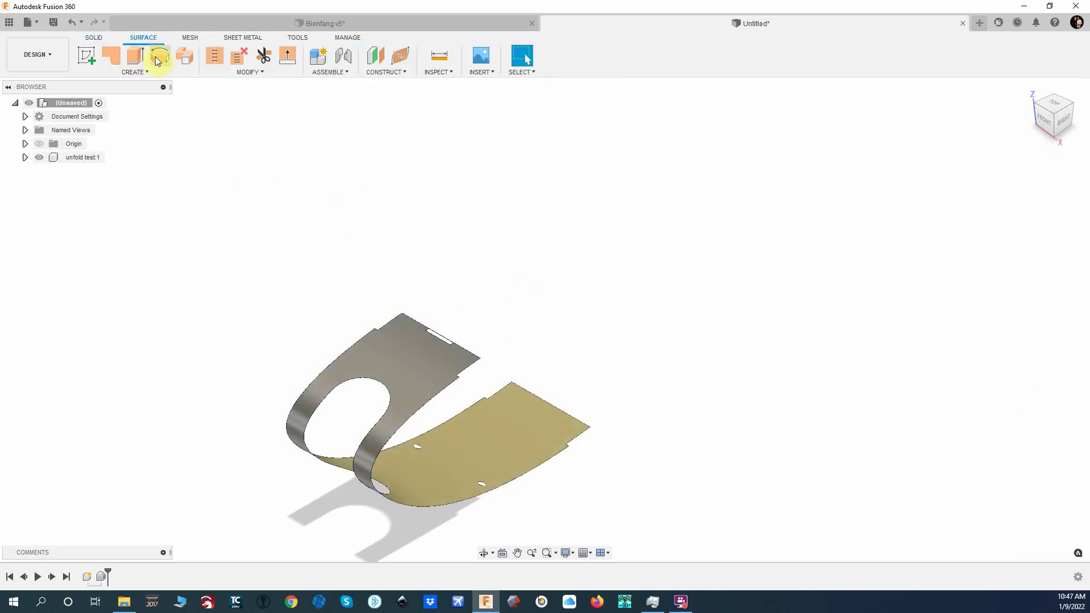
{"action": "left_click", "coordinate": [142, 70]}
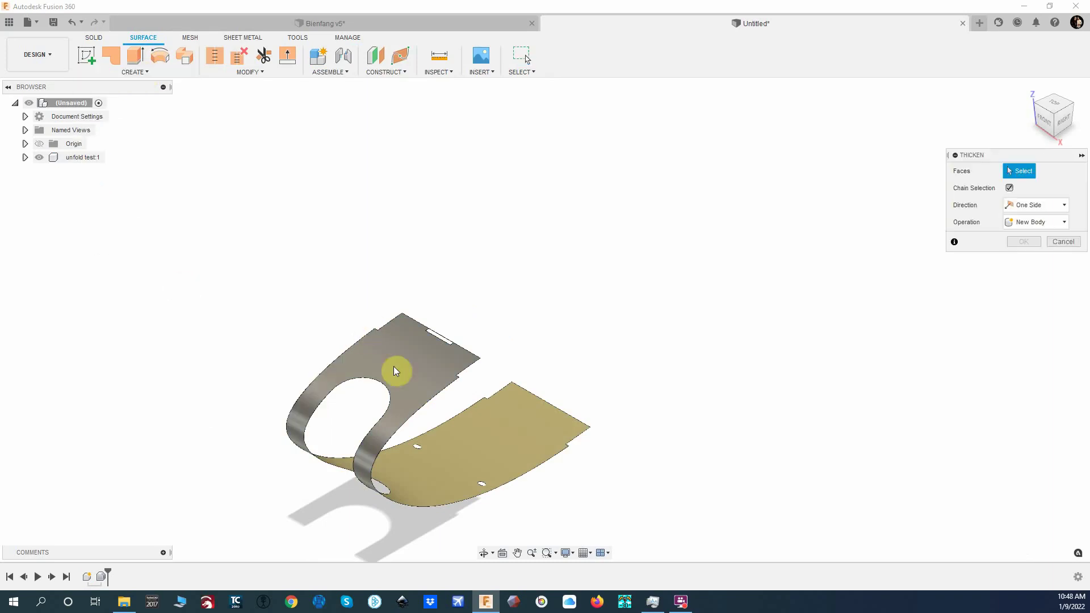
{"action": "left_click", "coordinate": [522, 424]}
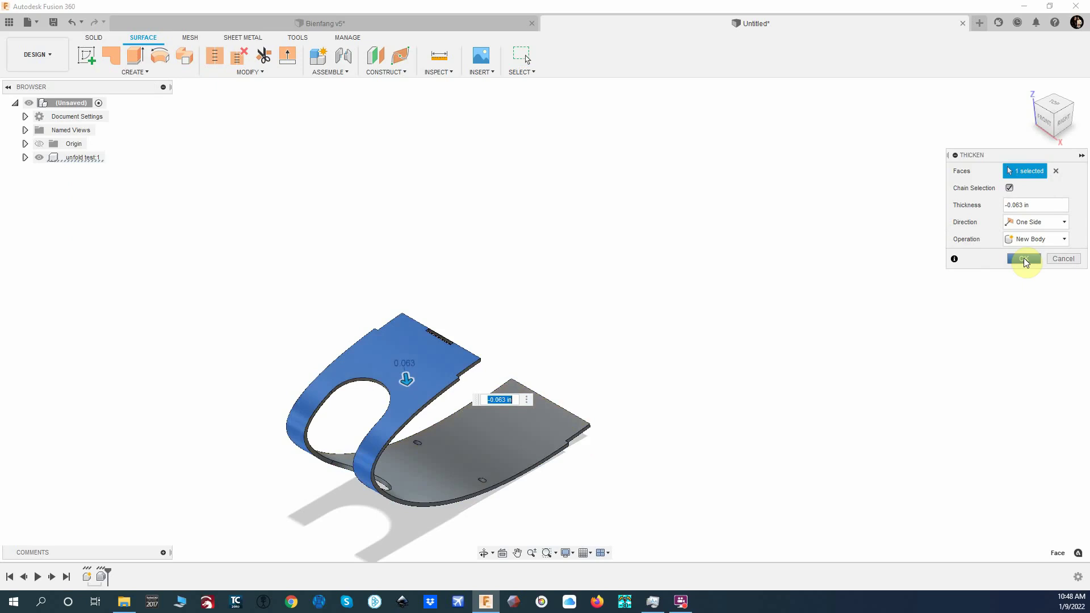
{"action": "left_click", "coordinate": [1024, 260]}
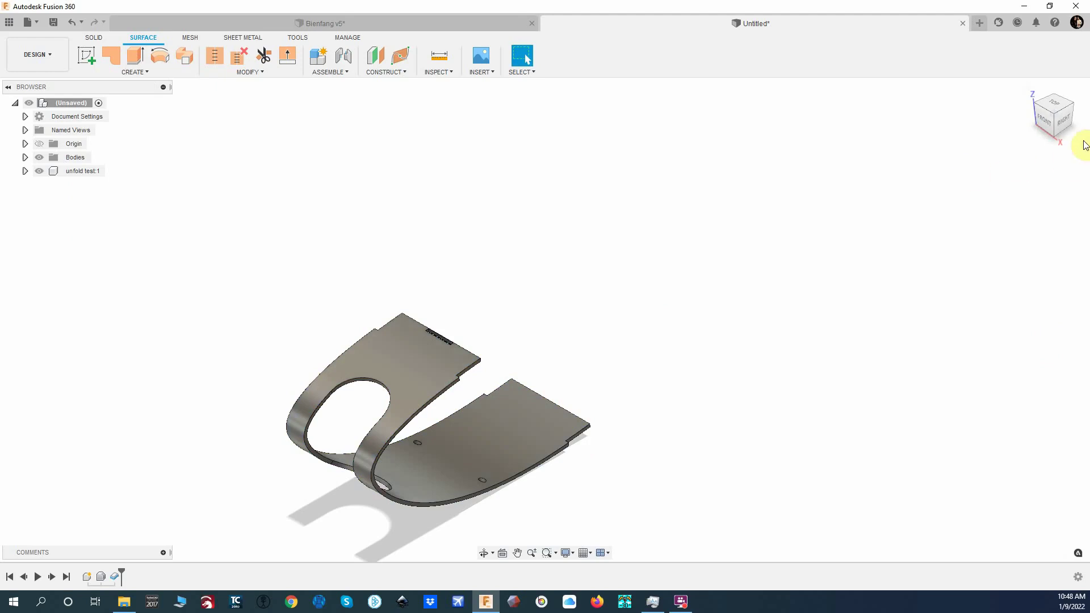
Step: View the thickened sheeting edge-on, then return to an angled view and Solid tools
{"action": "mouse_move", "coordinate": [1057, 126]}
{"action": "left_mouse_down"}
{"action": "mouse_move", "coordinate": [993, 104]}
{"action": "mouse_move", "coordinate": [947, 64]}
{"action": "mouse_move", "coordinate": [956, 92]}
{"action": "left_mouse_up"}
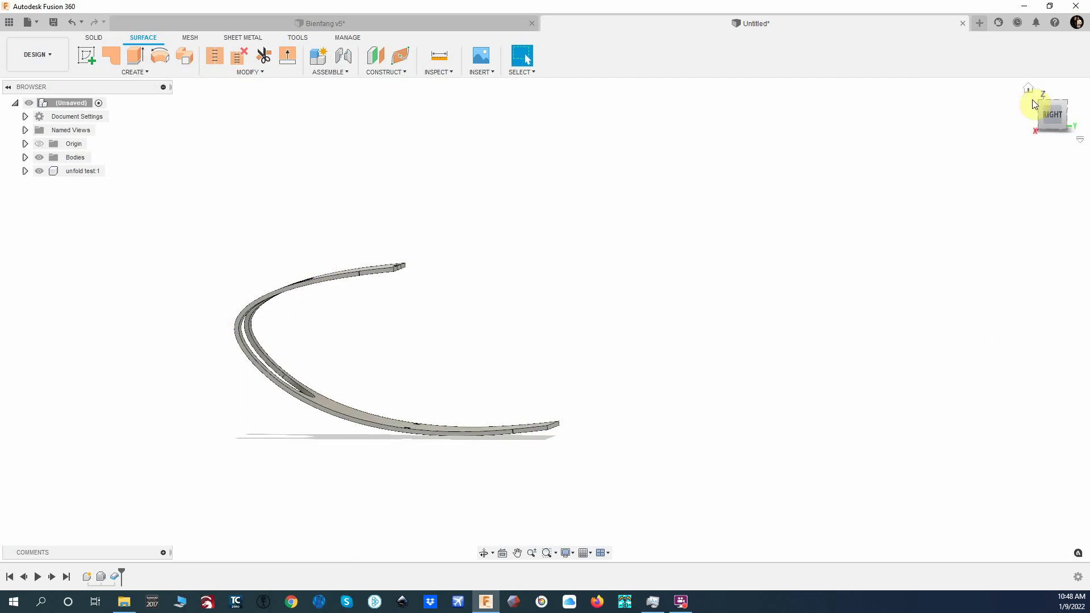
{"action": "left_click", "coordinate": [1057, 111]}
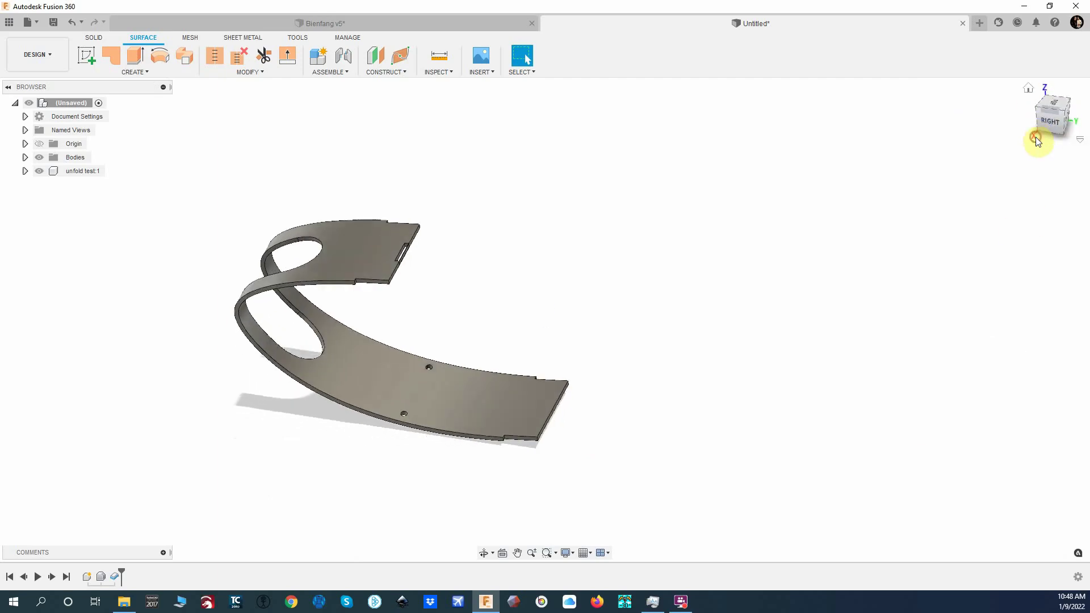
{"action": "left_click", "coordinate": [91, 36]}
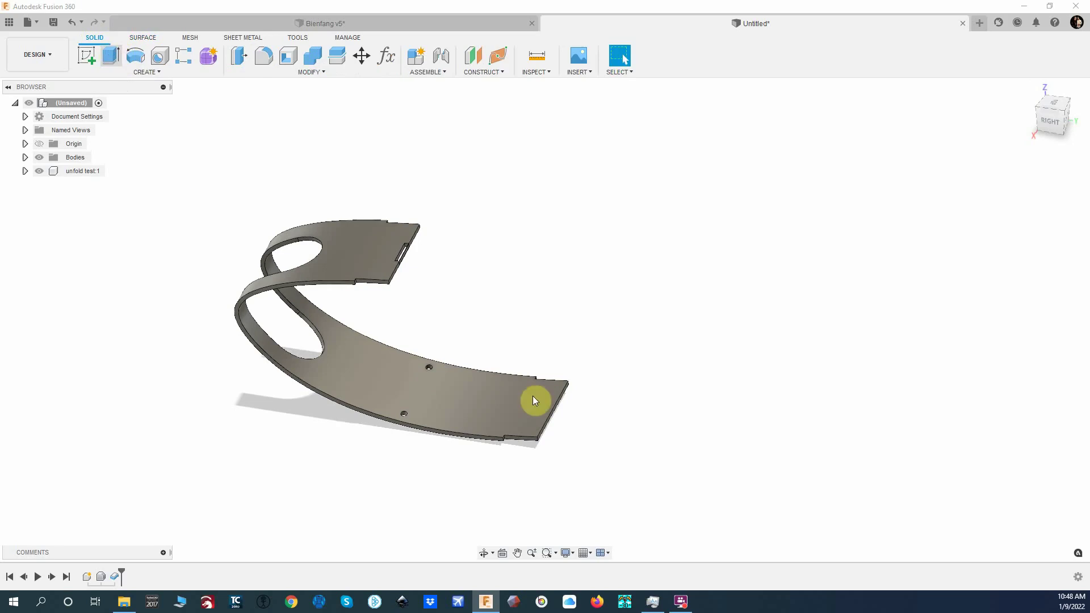
Step: Extrude the sheet's narrow end face 0.151 in, joined to the thickened body
{"action": "scroll", "coordinate": [560, 399], "scroll_direction": "up", "scroll_amount": 4}
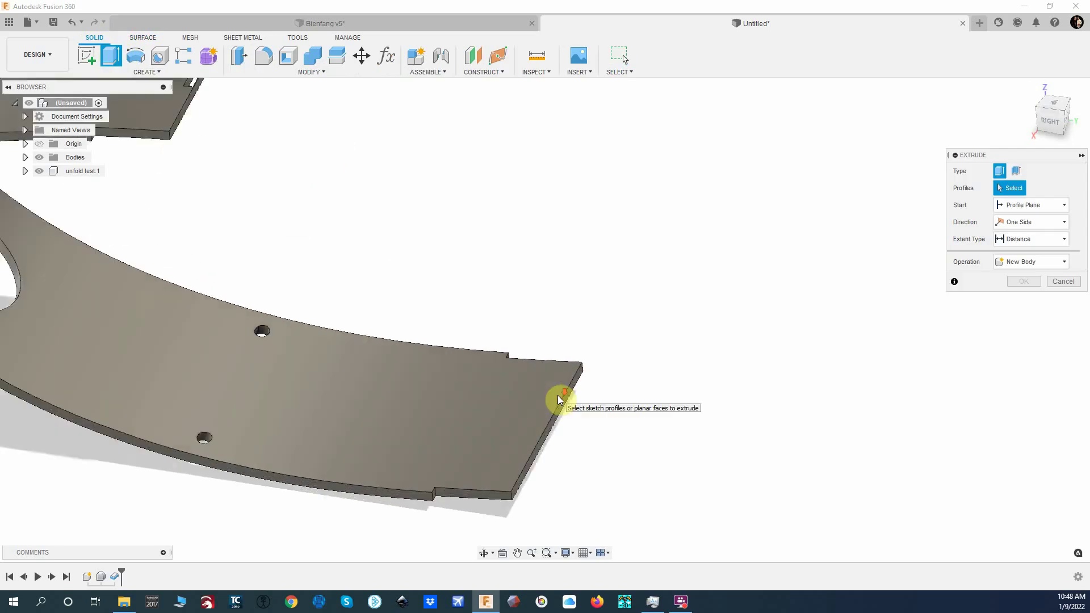
{"action": "scroll", "coordinate": [560, 399], "scroll_direction": "up", "scroll_amount": 3}
{"action": "left_click", "coordinate": [568, 409]}
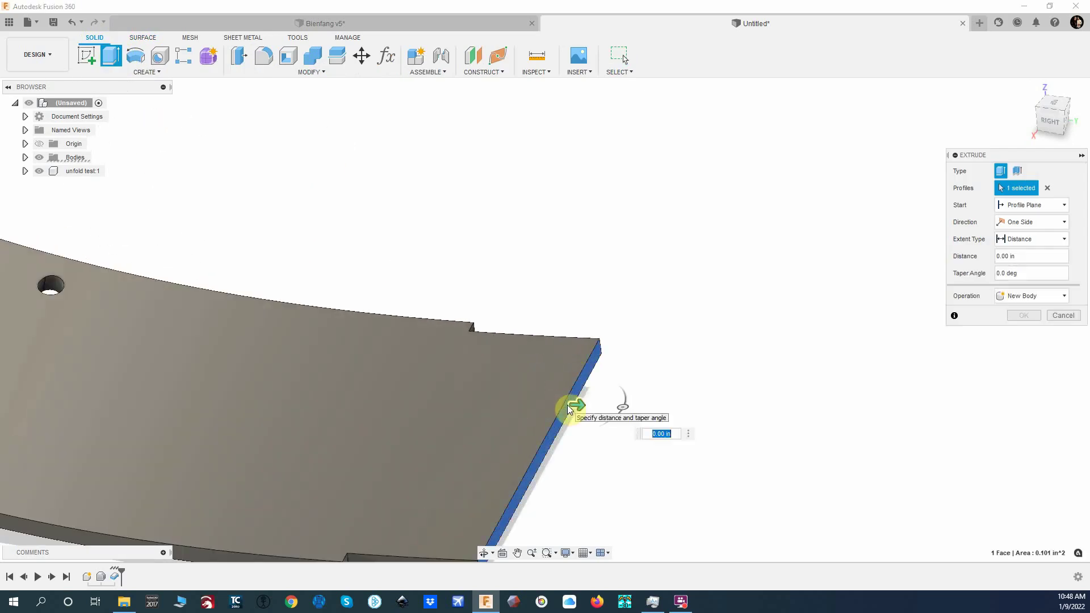
{"action": "left_click_drag", "start_coordinate": [615, 412], "coordinate": [620, 405]}
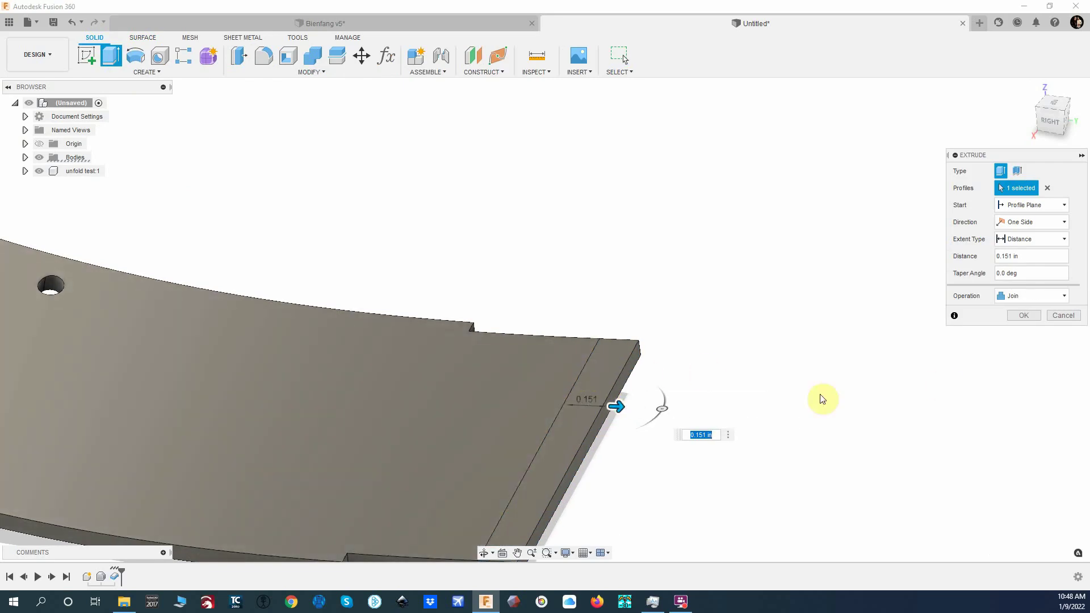
{"action": "left_click", "coordinate": [1025, 317]}
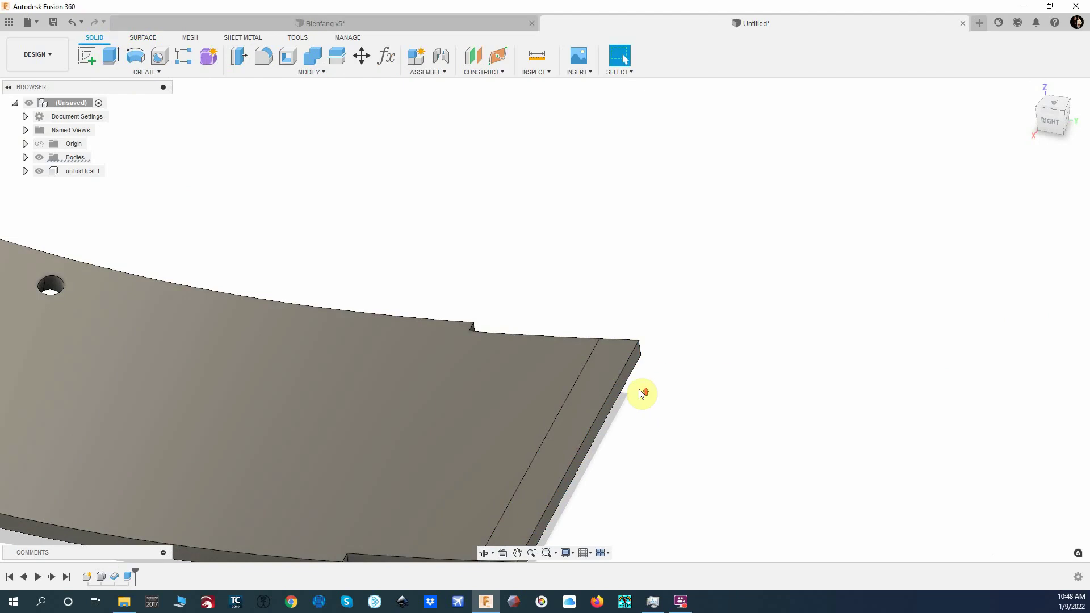
{"action": "scroll", "coordinate": [641, 393], "scroll_direction": "up", "scroll_amount": 2}
{"action": "scroll", "coordinate": [641, 393], "scroll_direction": "down", "scroll_amount": 5}
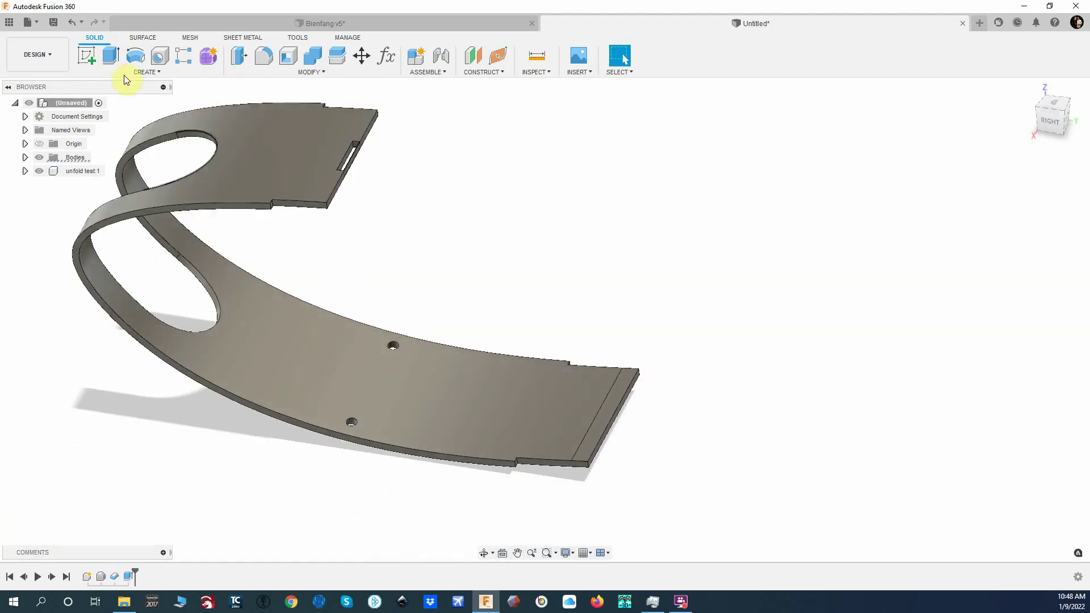
Step: In the Sheet Metal tools, select the narrow end face of the curved sheet body
{"action": "left_click", "coordinate": [235, 38]}
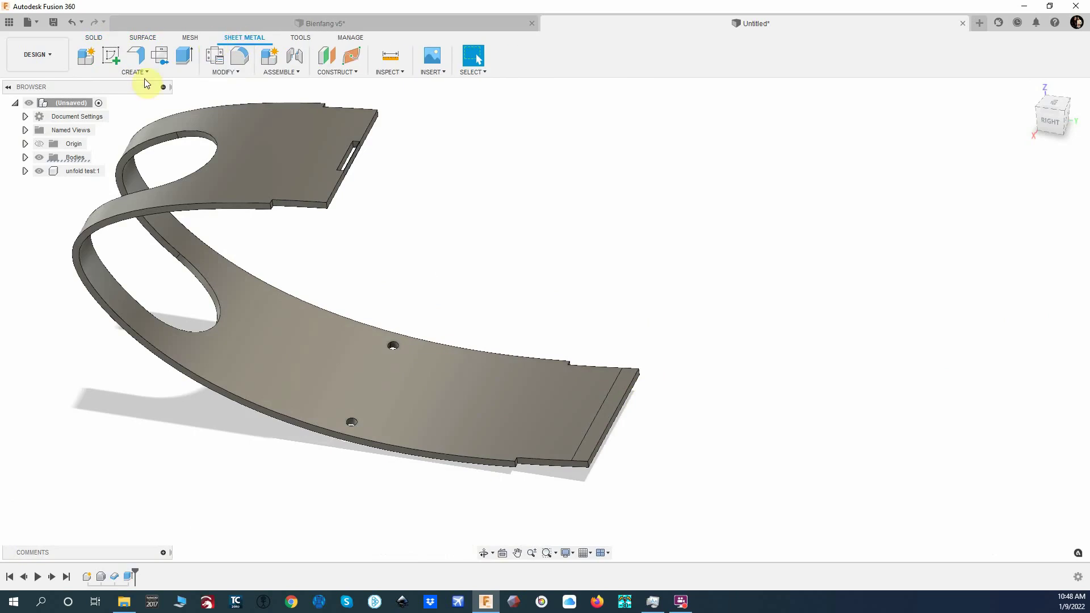
{"action": "left_click", "coordinate": [275, 127]}
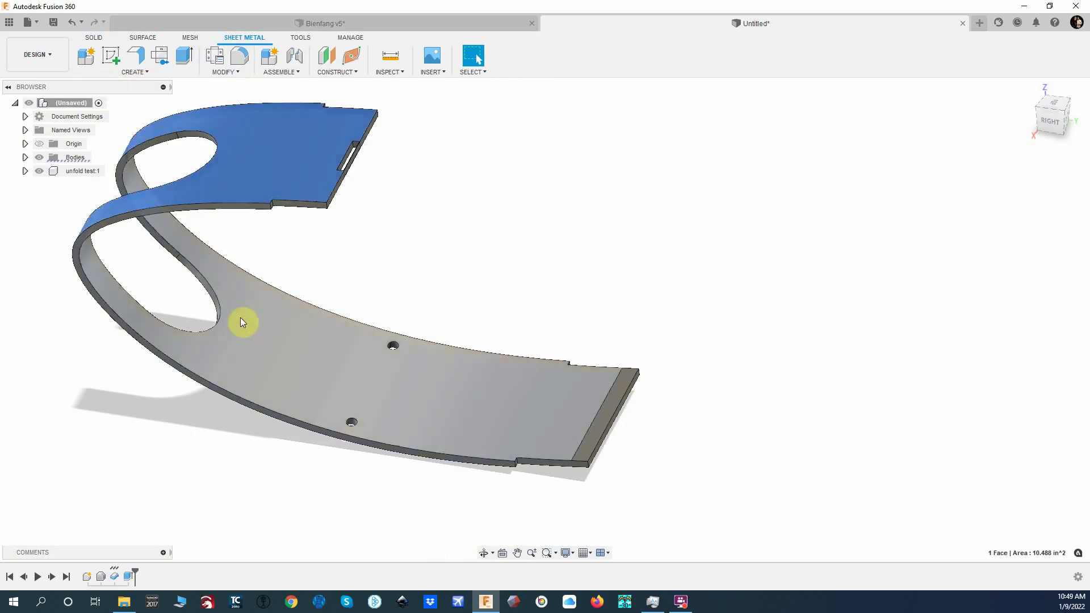
{"action": "key", "text": "Escape"}
{"action": "left_click", "coordinate": [25, 157]}
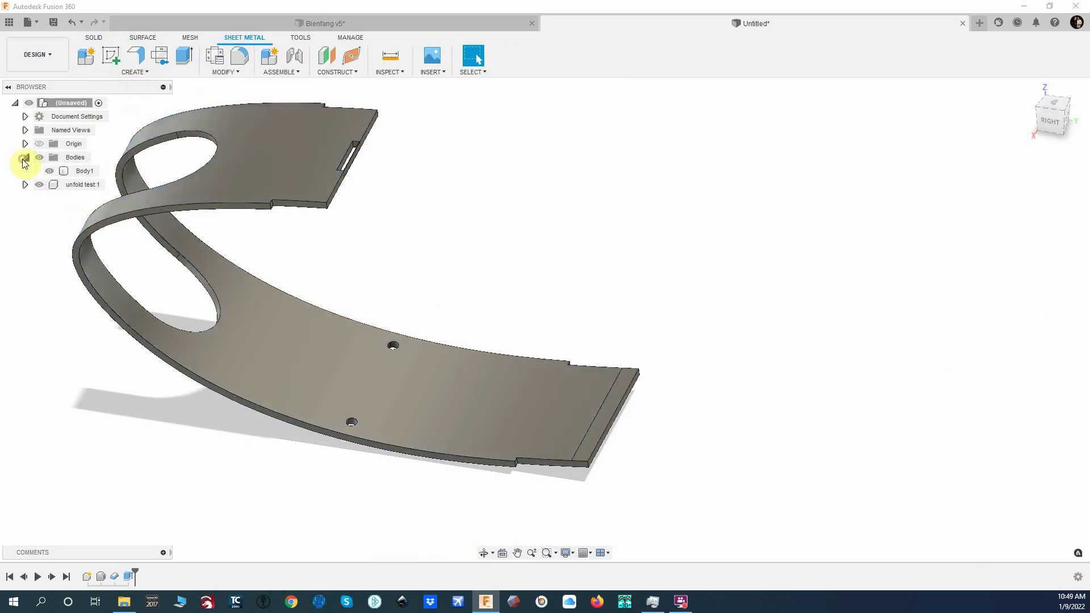
{"action": "left_click", "coordinate": [371, 424]}
{"action": "left_click", "coordinate": [592, 440]}
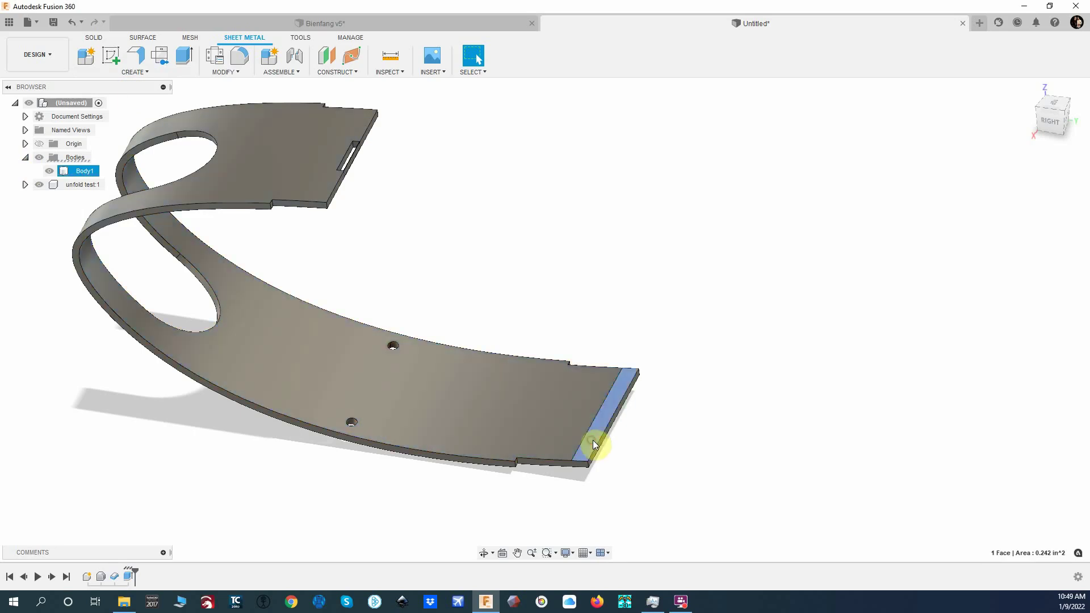
{"action": "left_click", "coordinate": [1055, 118]}
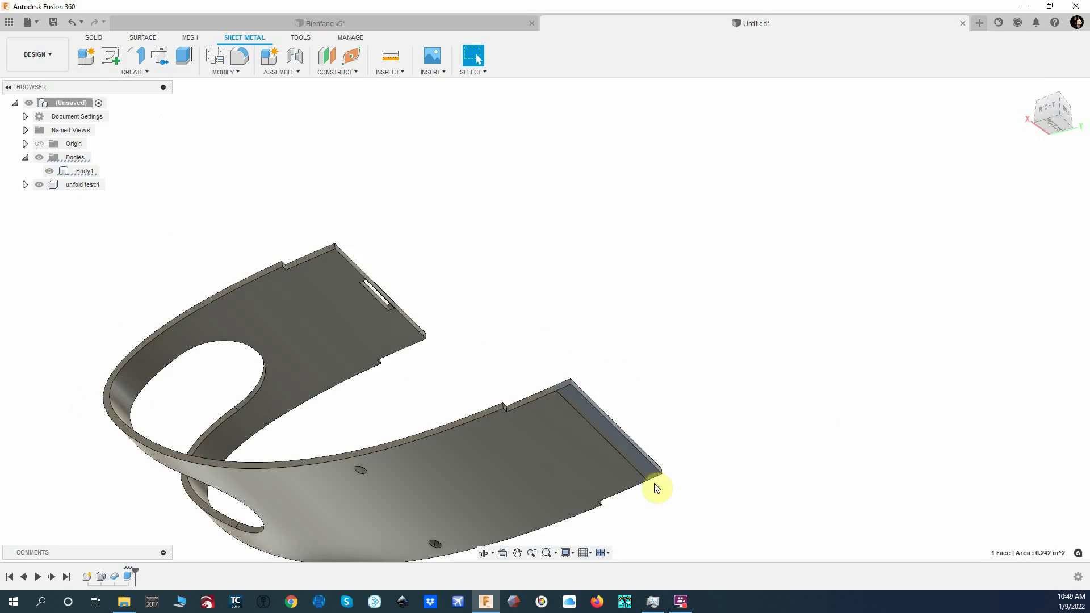
Step: Convert the body to sheet metal with the Steel (mm) rule, giving 0.063 in thickness
{"action": "left_click", "coordinate": [140, 72]}
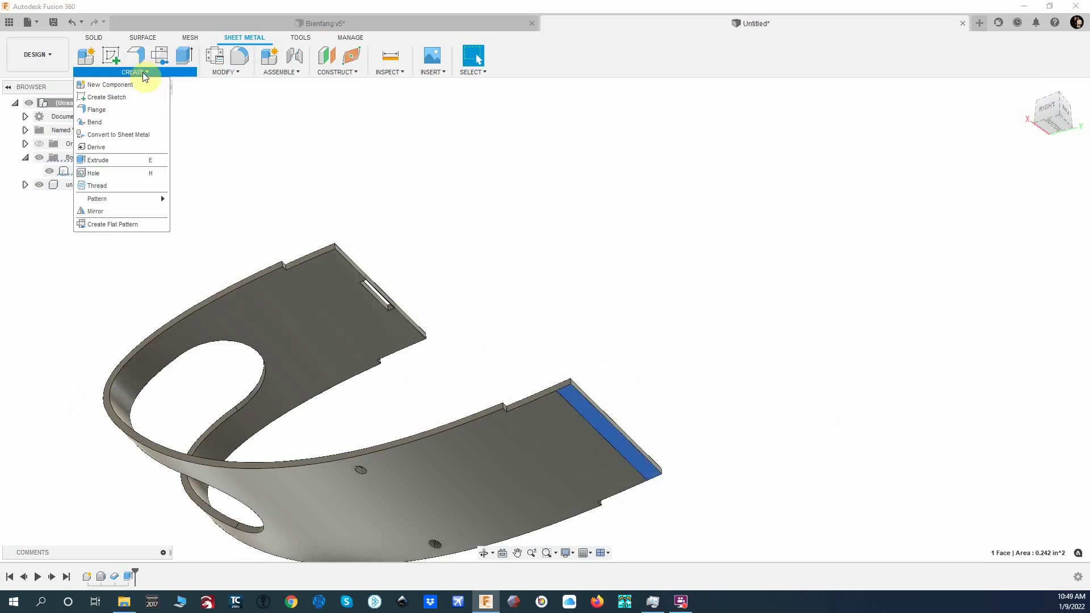
{"action": "left_click", "coordinate": [114, 134]}
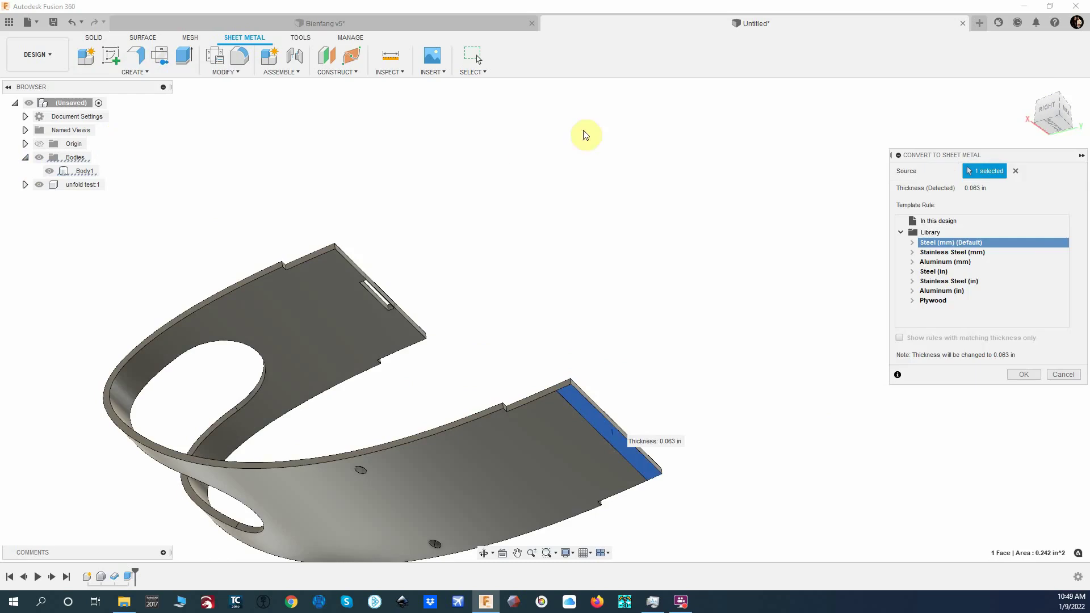
{"action": "left_click", "coordinate": [1025, 375]}
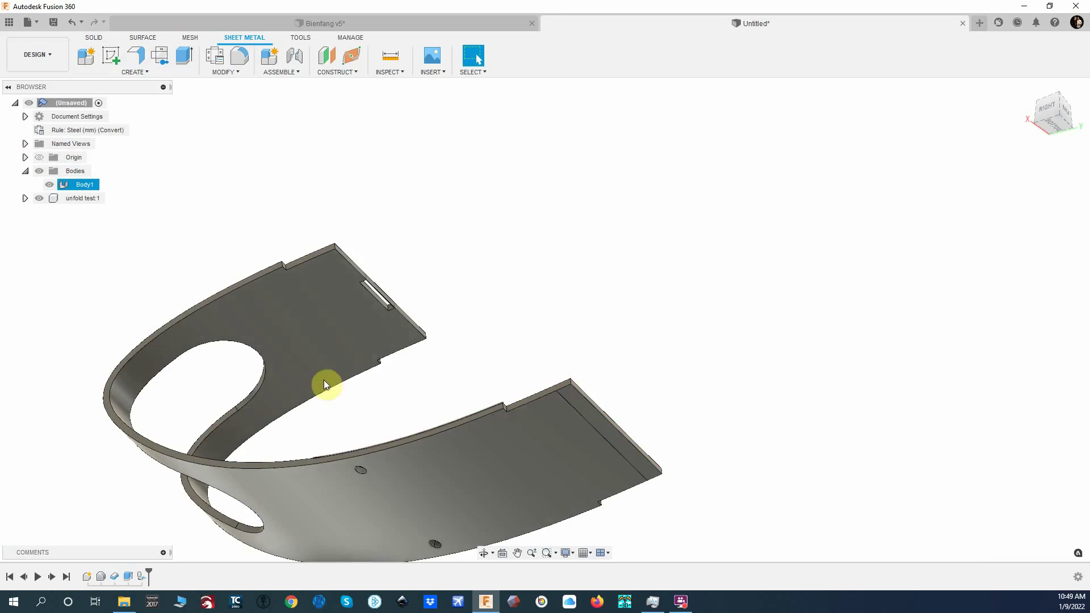
Step: Unfold the sheet metal panel flat with its end face fixed, showing the oval cutout and two holes
{"action": "left_click", "coordinate": [69, 214]}
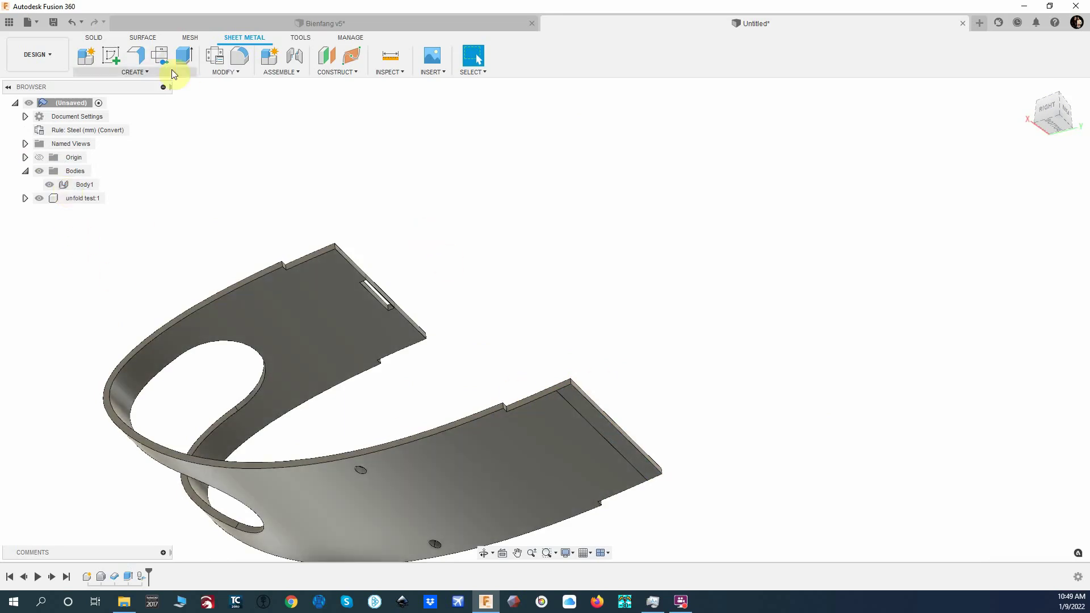
{"action": "left_click", "coordinate": [216, 73]}
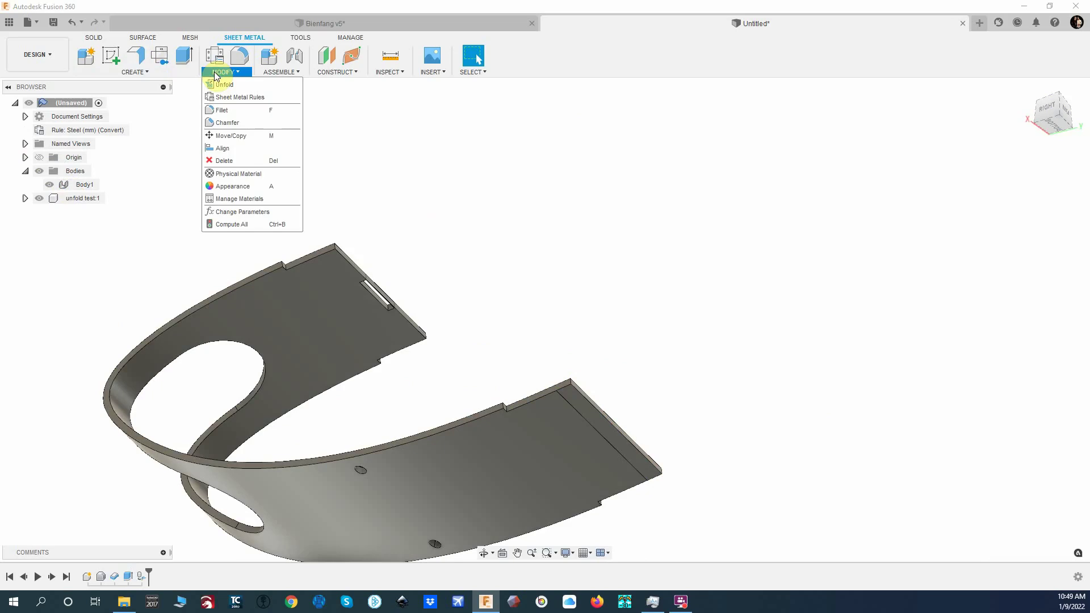
{"action": "left_click", "coordinate": [221, 85]}
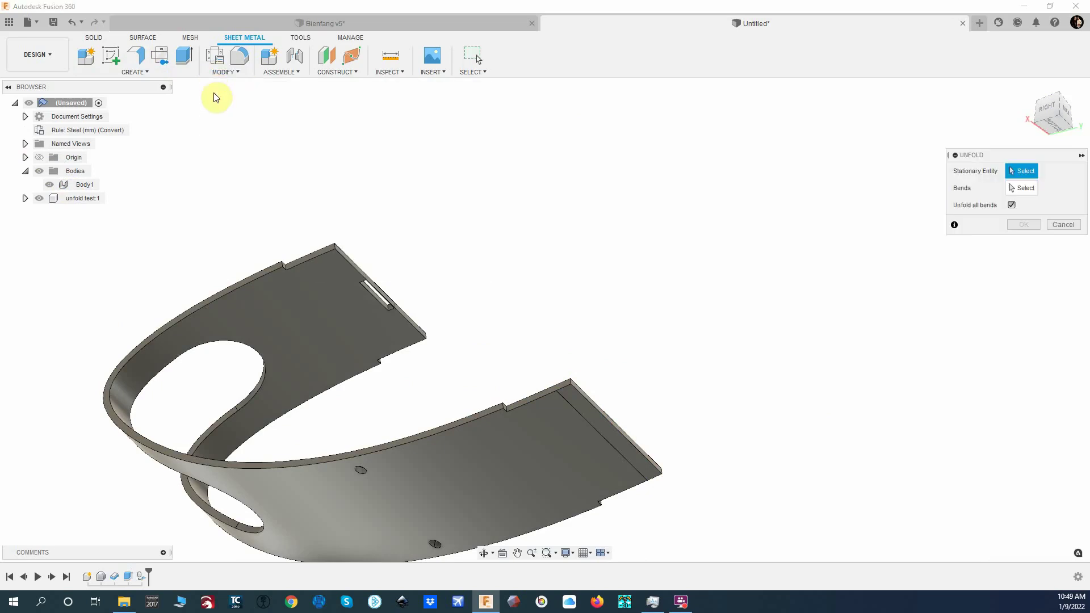
{"action": "left_click", "coordinate": [584, 410]}
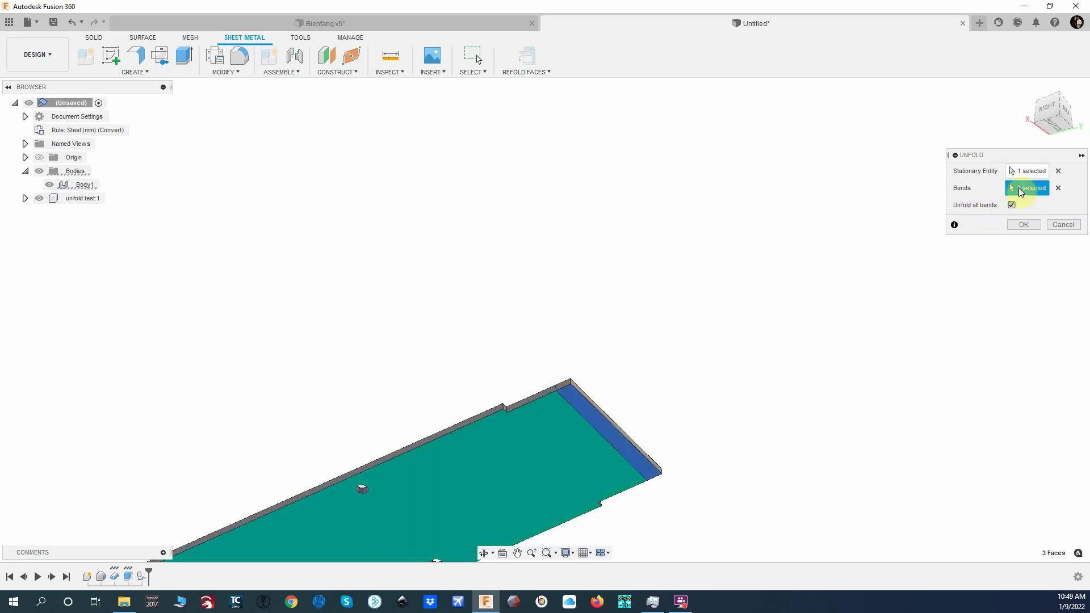
{"action": "mouse_move", "coordinate": [1037, 87]}
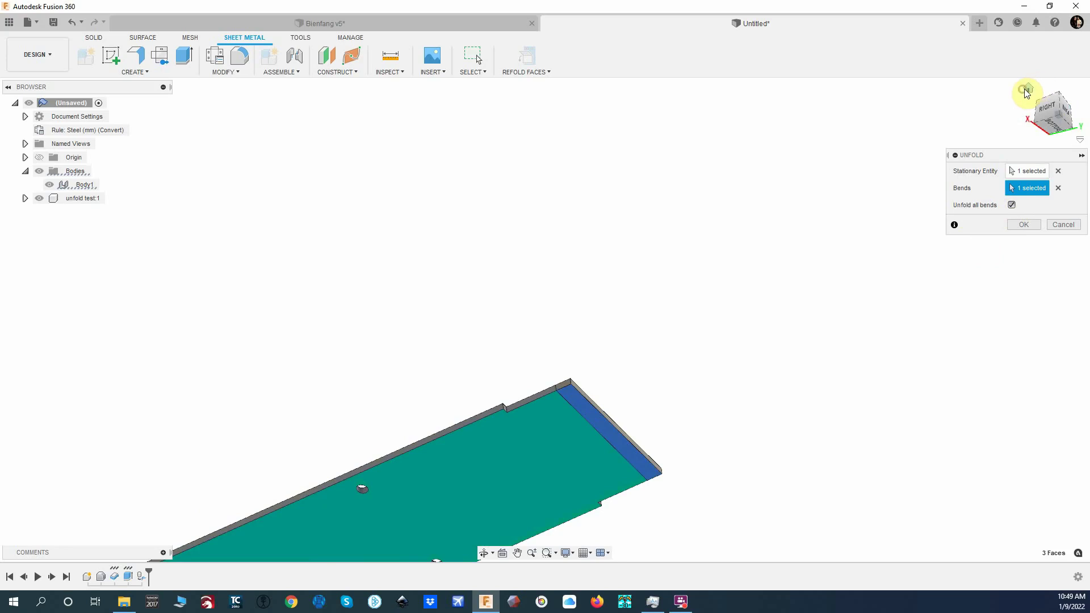
{"action": "left_click", "coordinate": [1029, 91]}
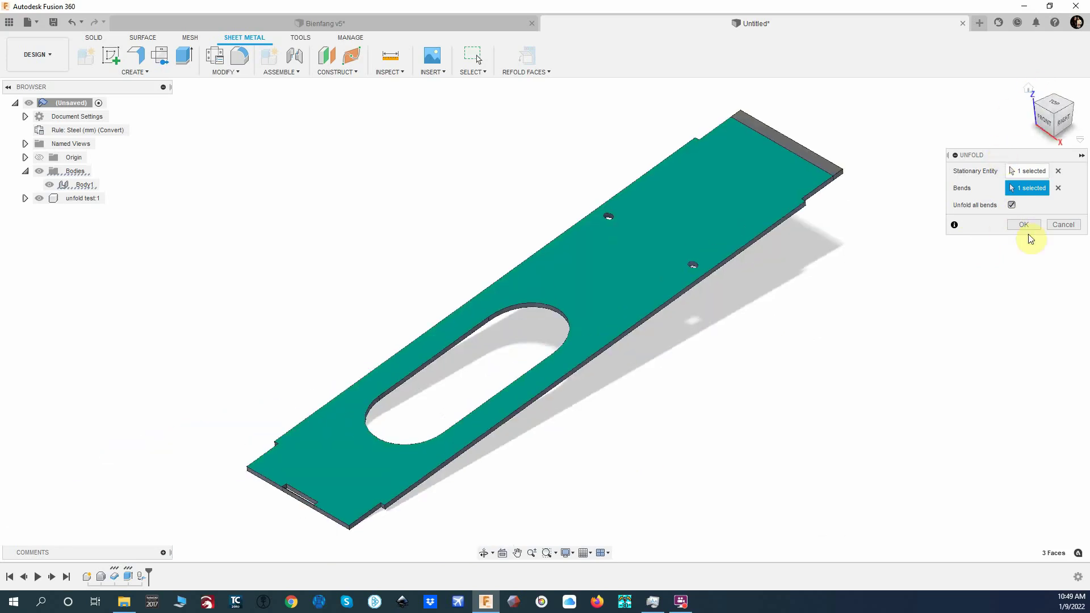
{"action": "left_click", "coordinate": [1025, 225]}
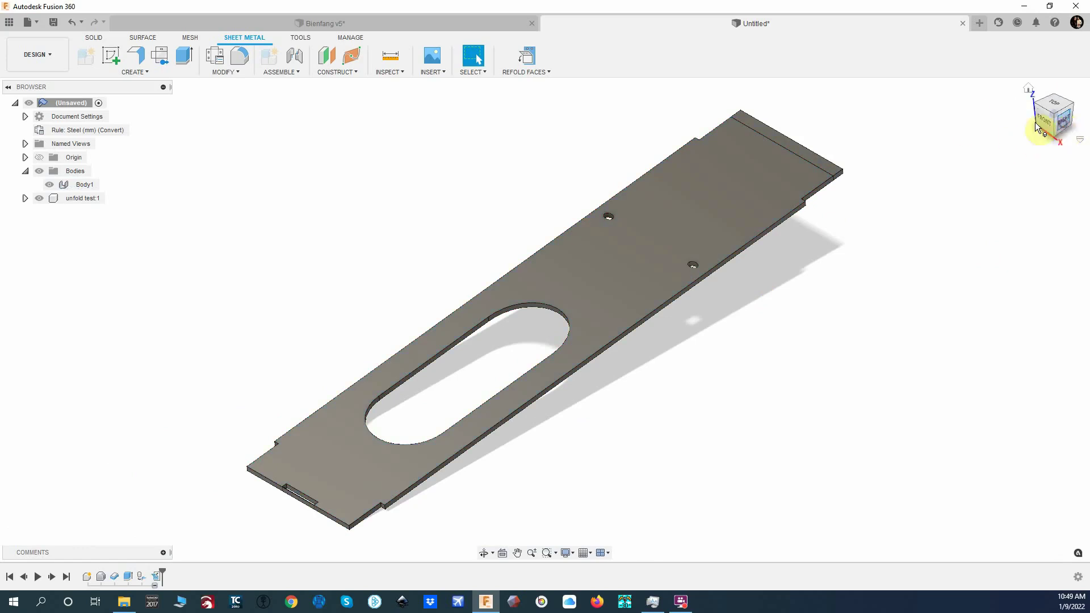
Step: Orbit the view toward the Right side to check the plate lies flat
{"action": "mouse_move", "coordinate": [1057, 126]}
{"action": "left_mouse_down"}
{"action": "mouse_move", "coordinate": [980, 90]}
{"action": "mouse_move", "coordinate": [976, 103]}
{"action": "left_mouse_up"}
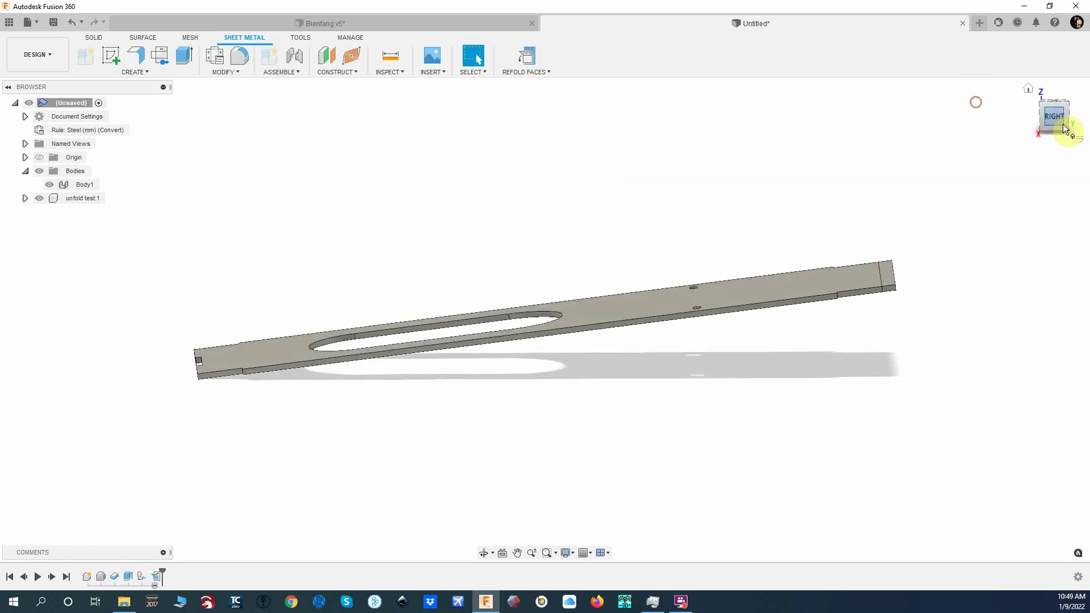